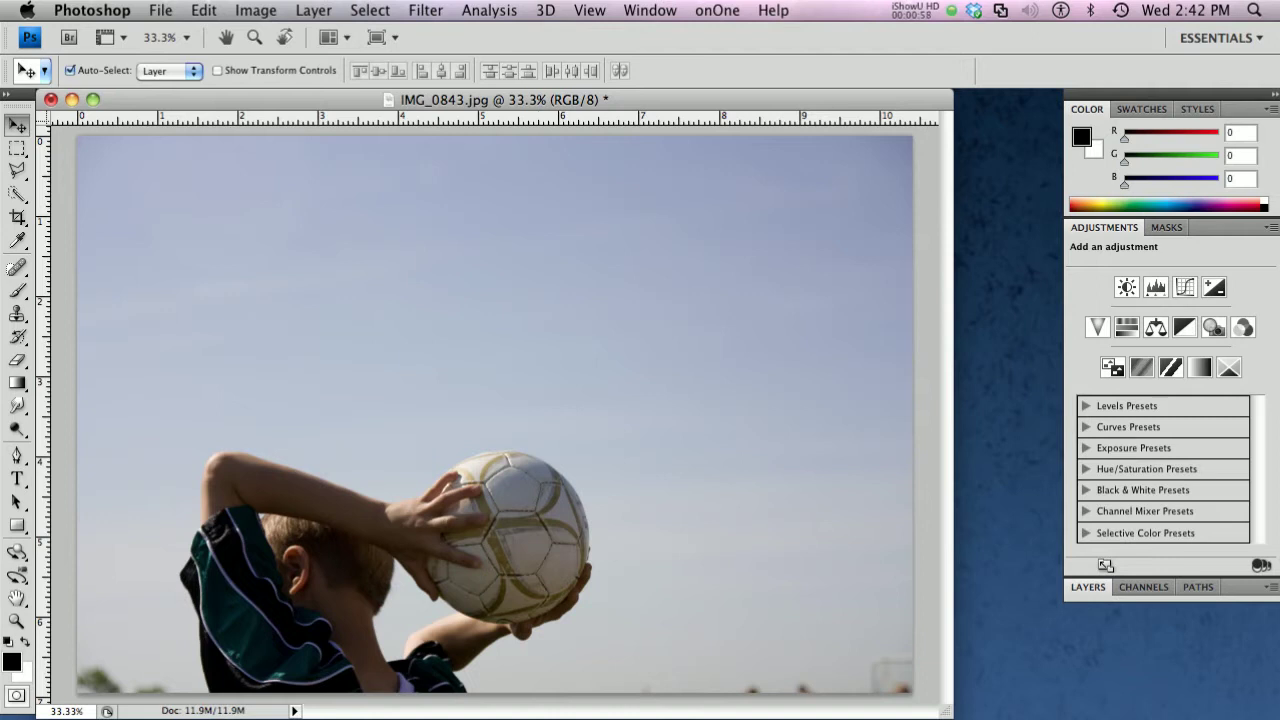
In Image Size, enter a pixel width of 1920 for the photo
{"action": "left_click", "coordinate": [204, 10]}
{"action": "mouse_move", "coordinate": [256, 10]}
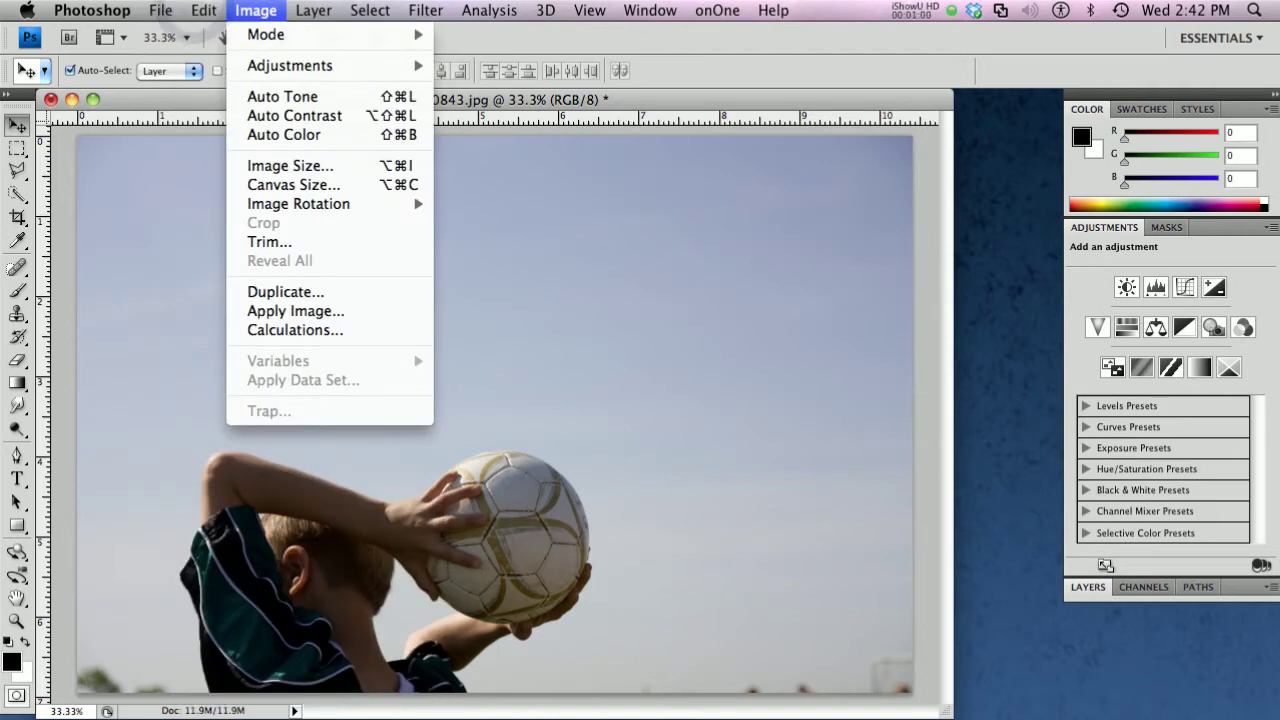
{"action": "left_click", "coordinate": [290, 165]}
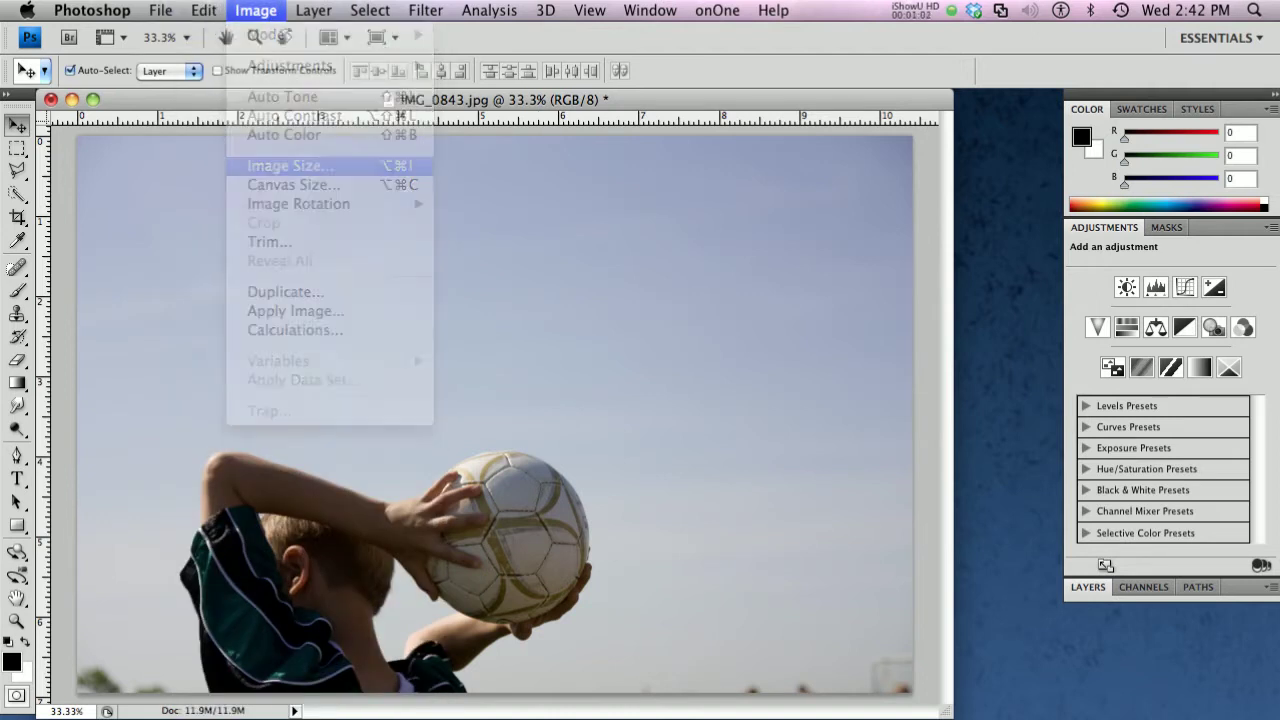
{"action": "left_click_drag", "start_coordinate": [825, 287], "coordinate": [355, 222]}
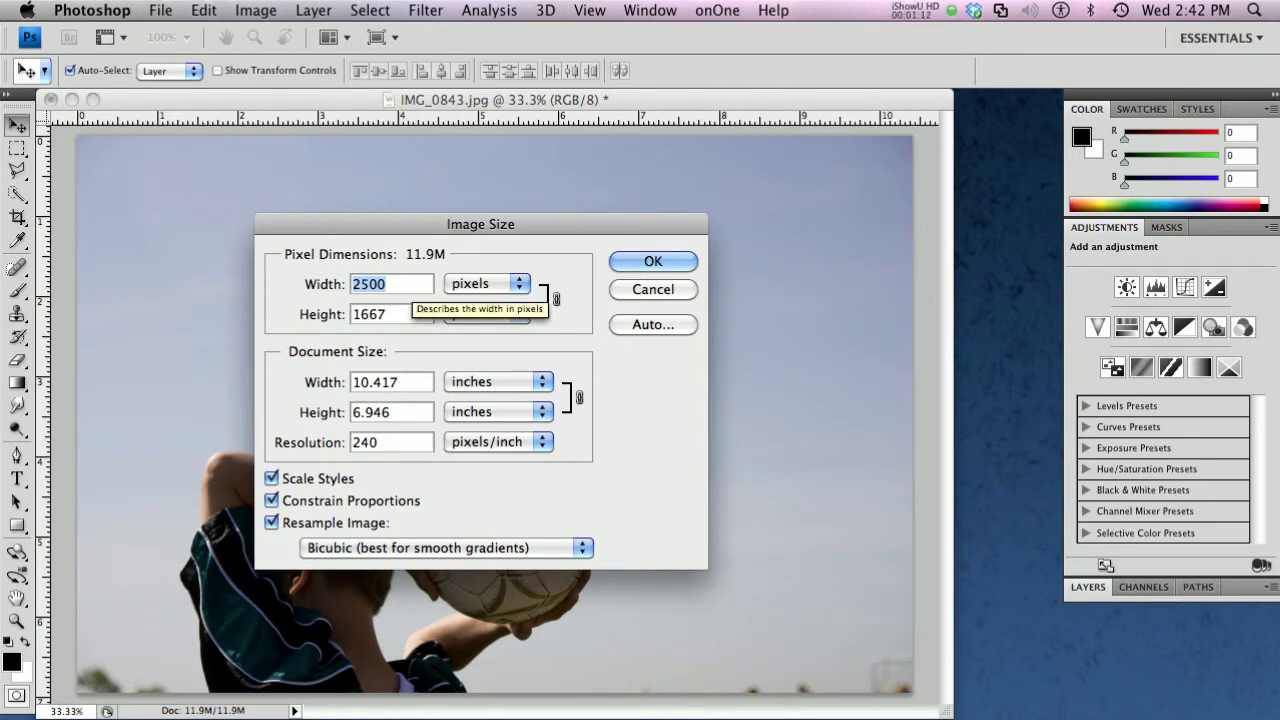
{"action": "double_click", "coordinate": [392, 284]}
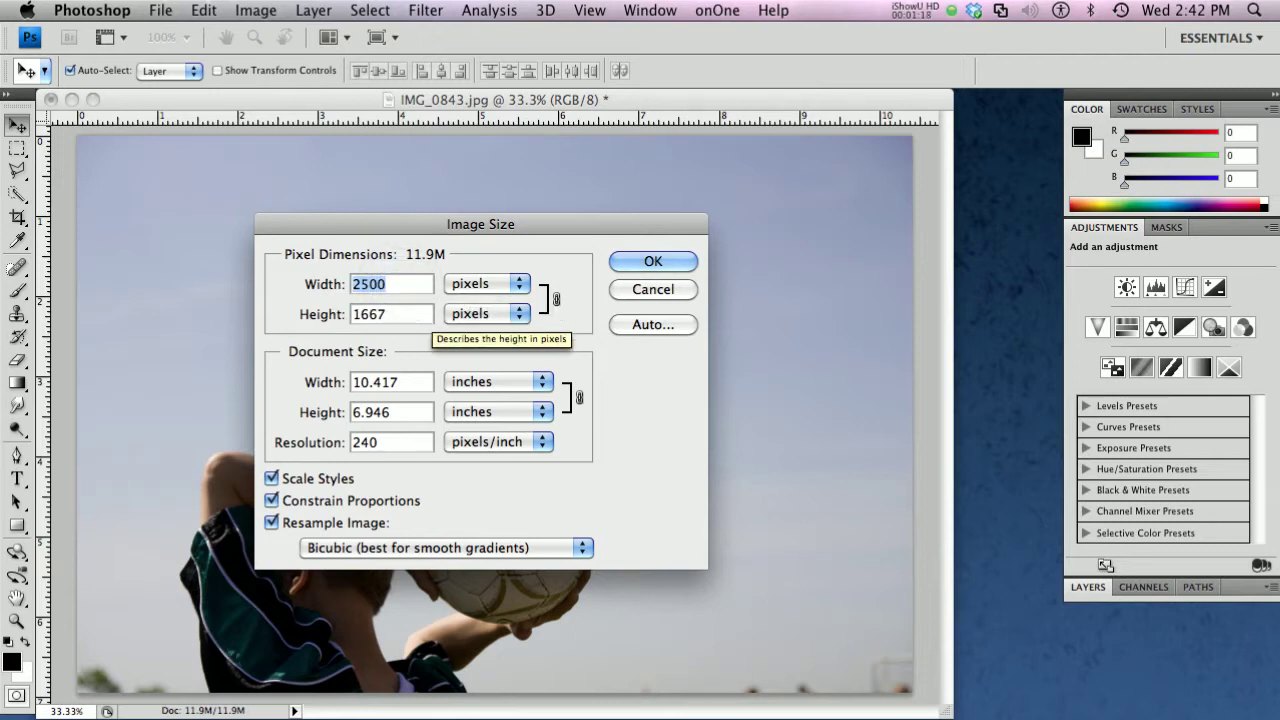
{"action": "type", "text": "9"}
{"action": "key", "text": "BackSpace"}
{"action": "type", "text": "1"}
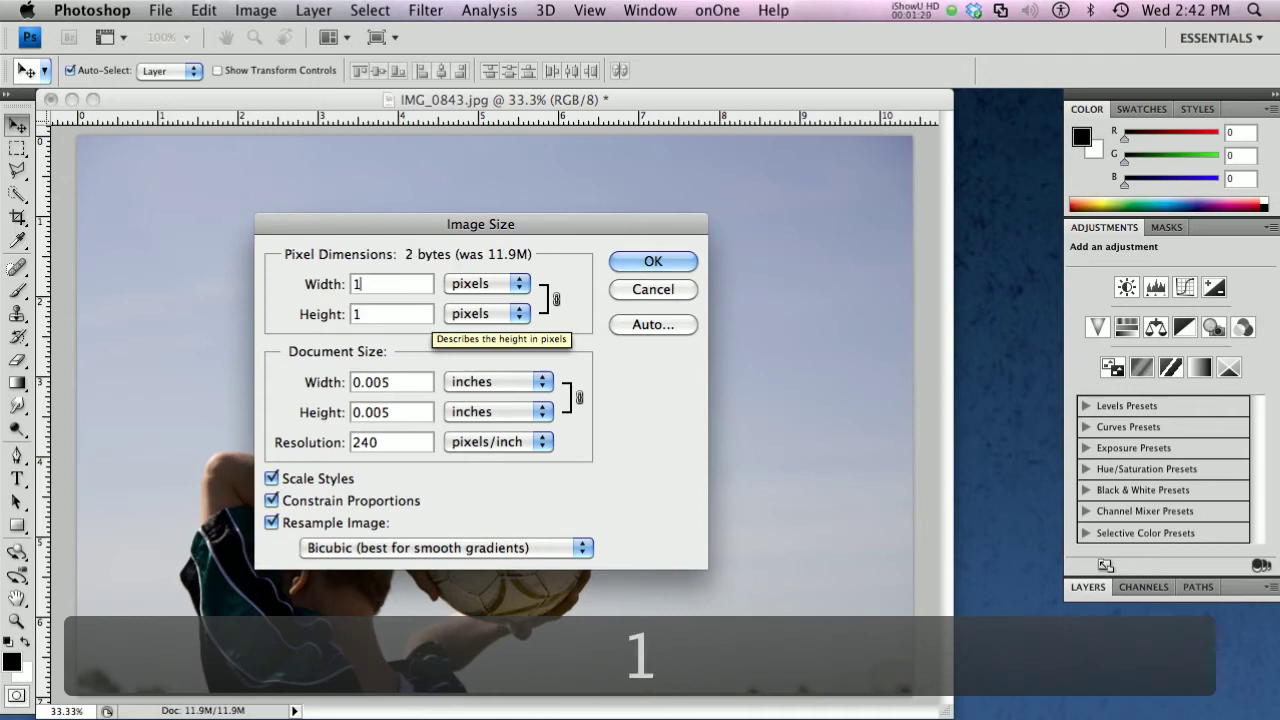
{"action": "type", "text": "92"}
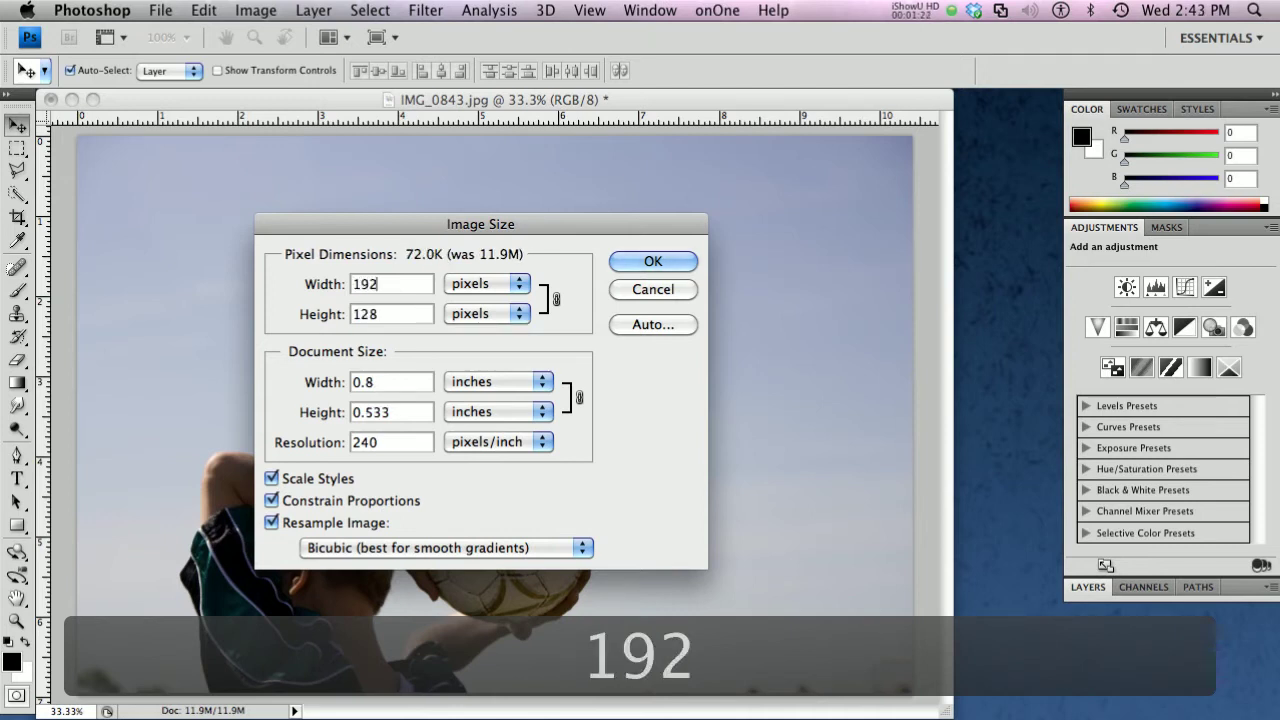
{"action": "type", "text": "0"}
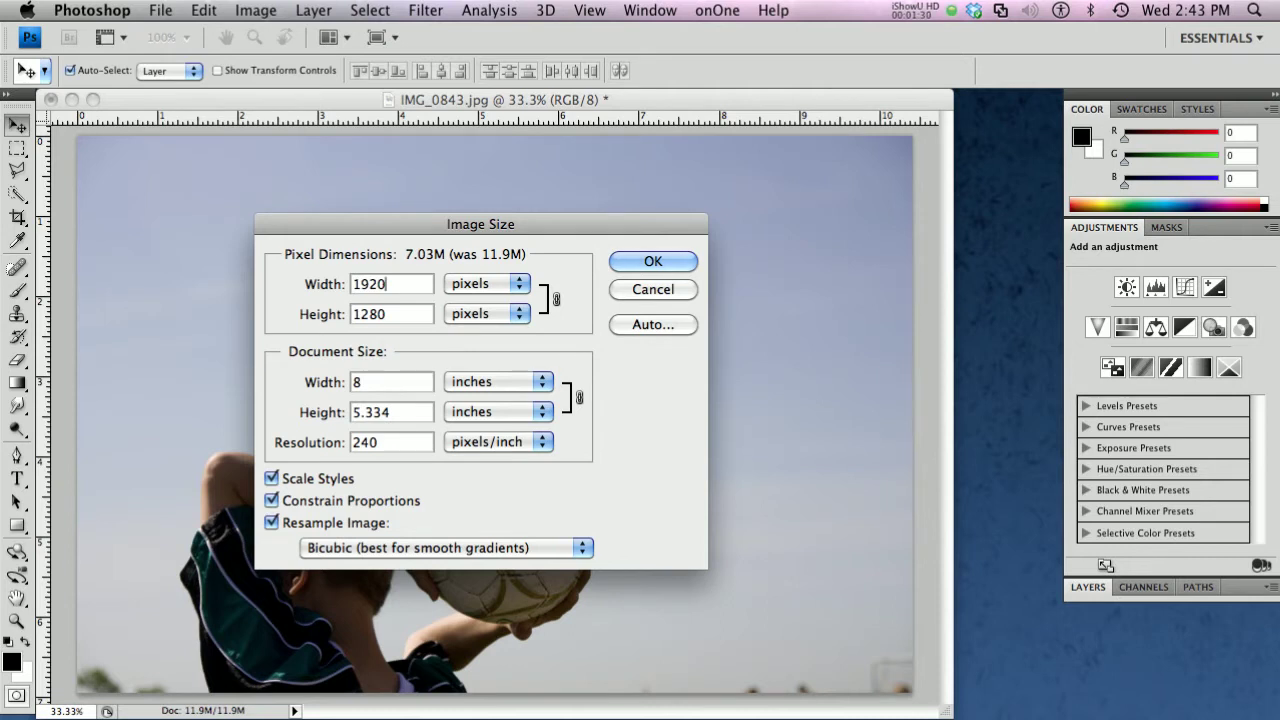
Set resolution to 72 ppi and width to 1920 so height becomes 1280, and apply
{"action": "double_click", "coordinate": [368, 443]}
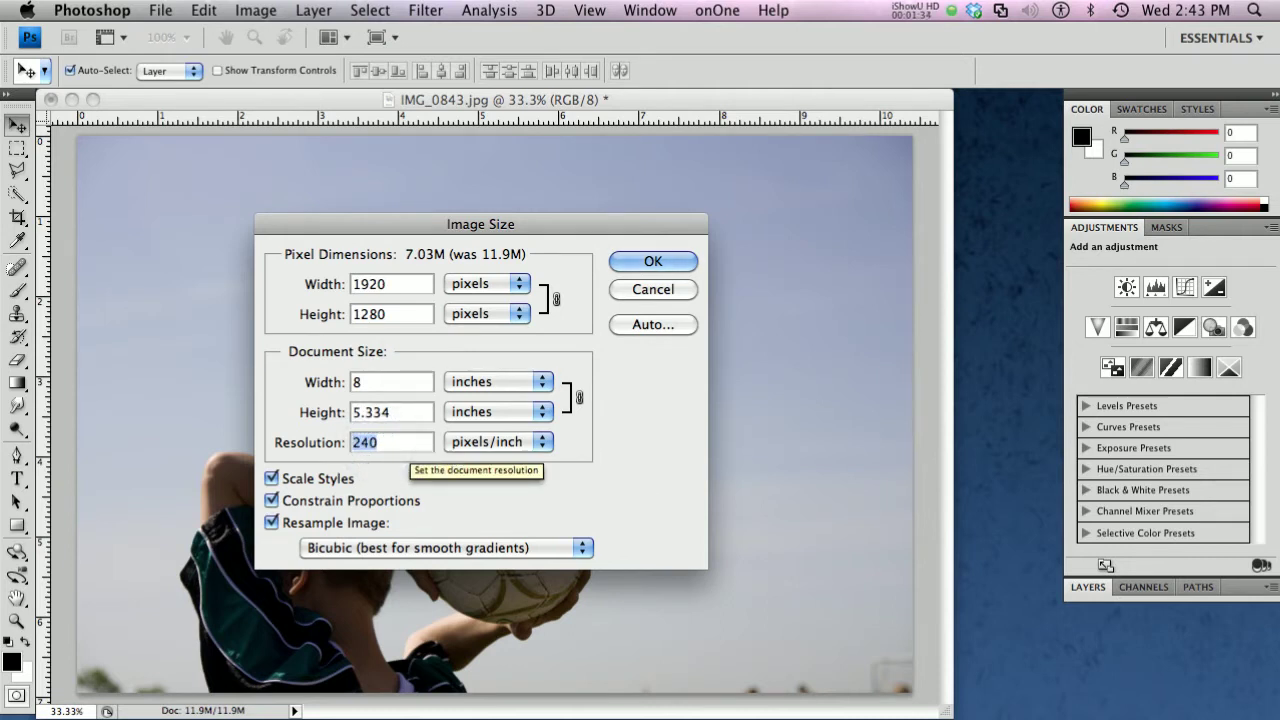
{"action": "type", "text": "72"}
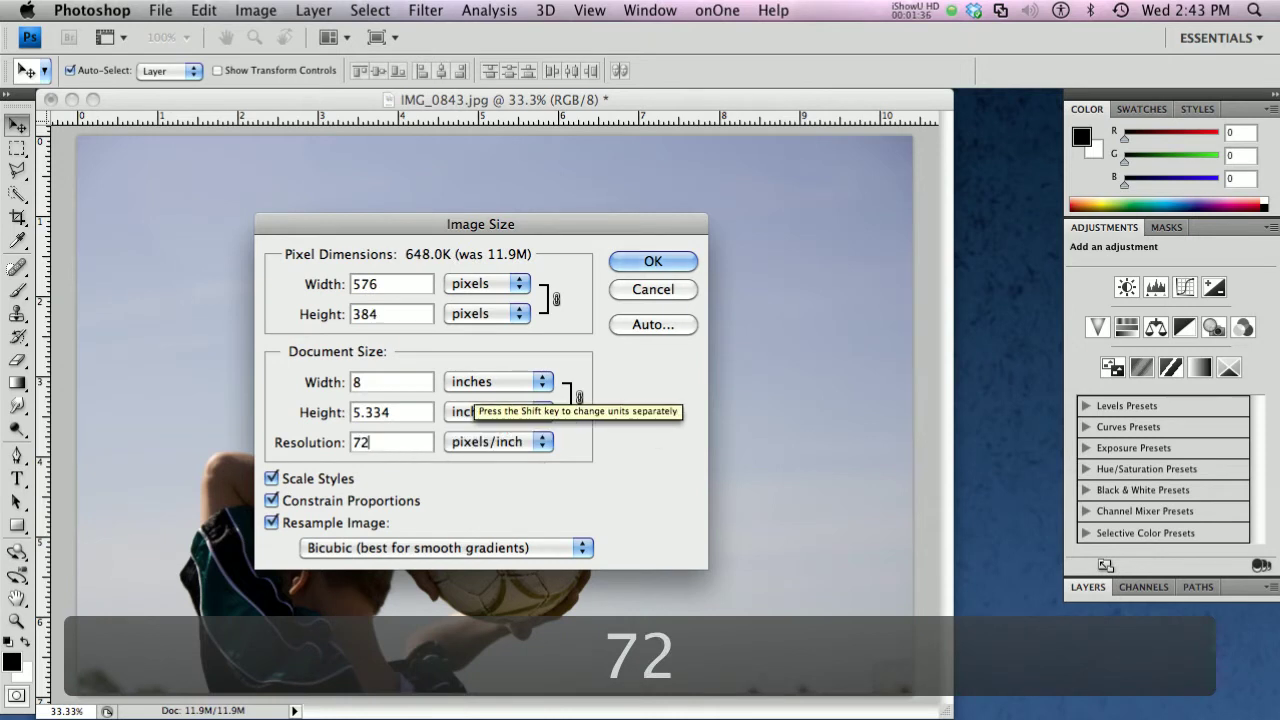
{"action": "key", "text": "Tab"}
{"action": "double_click", "coordinate": [391, 284]}
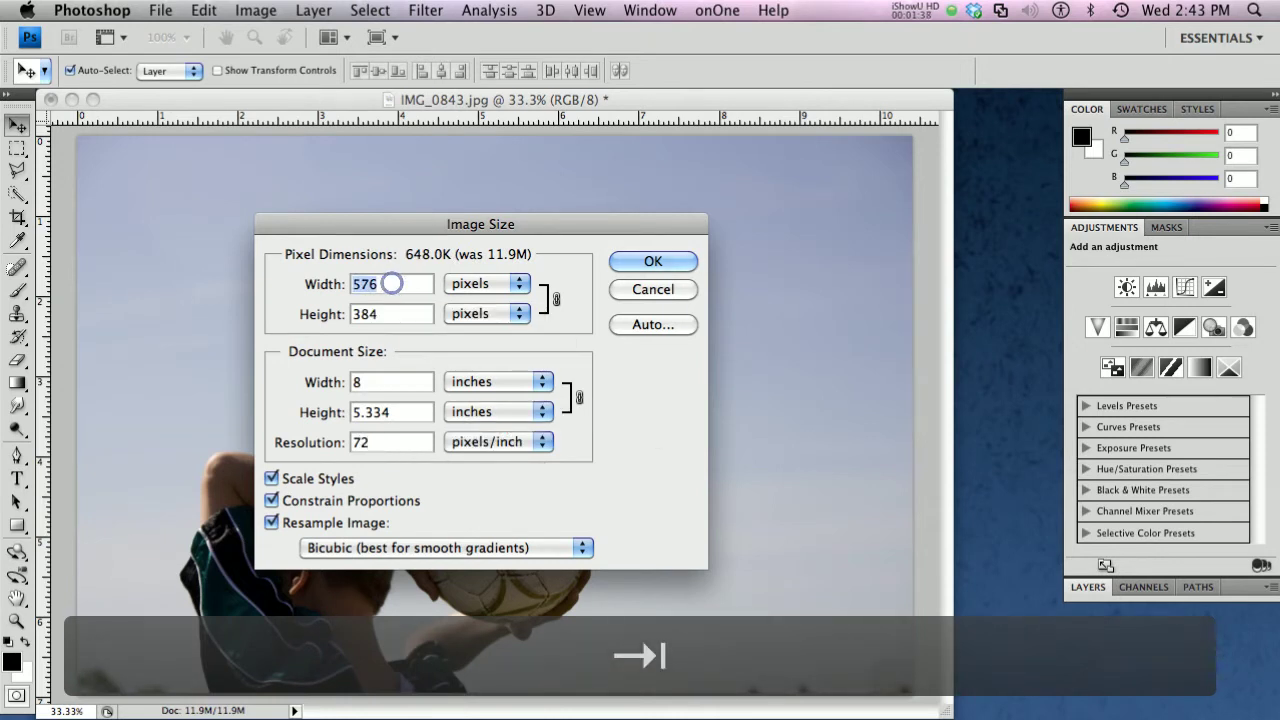
{"action": "type", "text": "1920"}
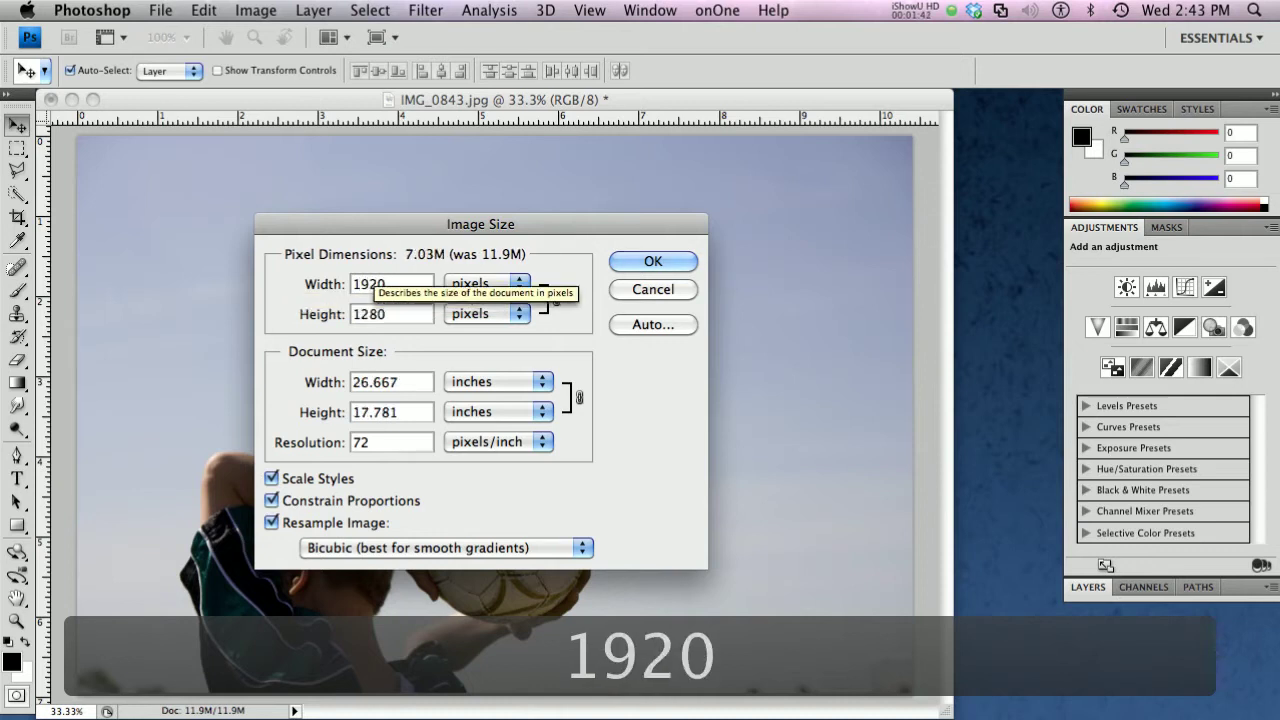
{"action": "key", "text": "Tab"}
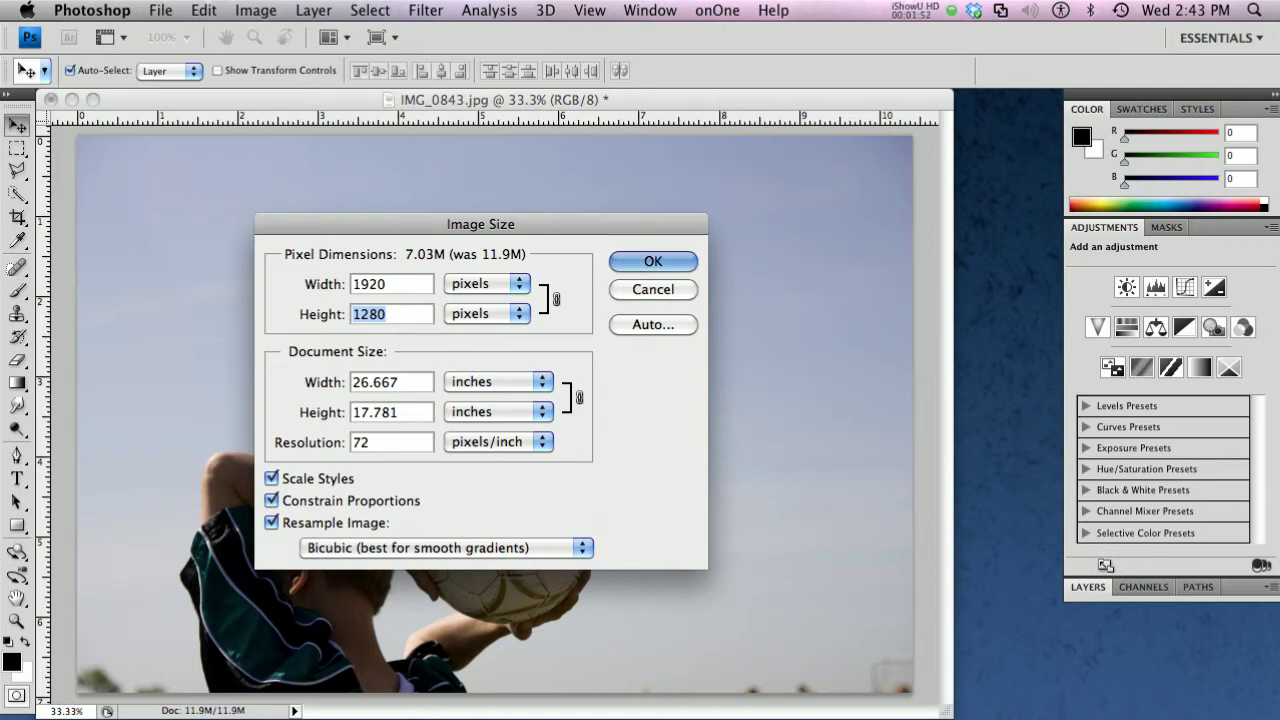
{"action": "left_click", "coordinate": [660, 262]}
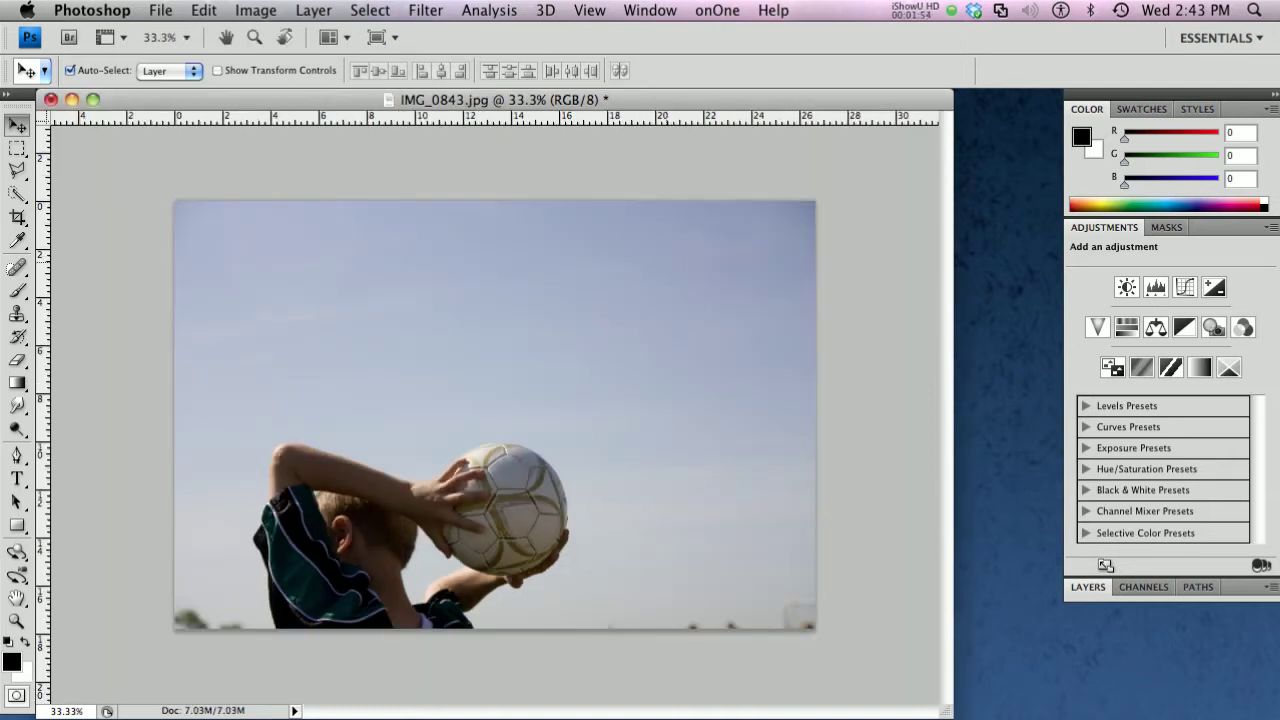
Trim the canvas to 1920 × 1200 pixels, anchored bottom-middle so the top is clipped
{"action": "left_click", "coordinate": [256, 10]}
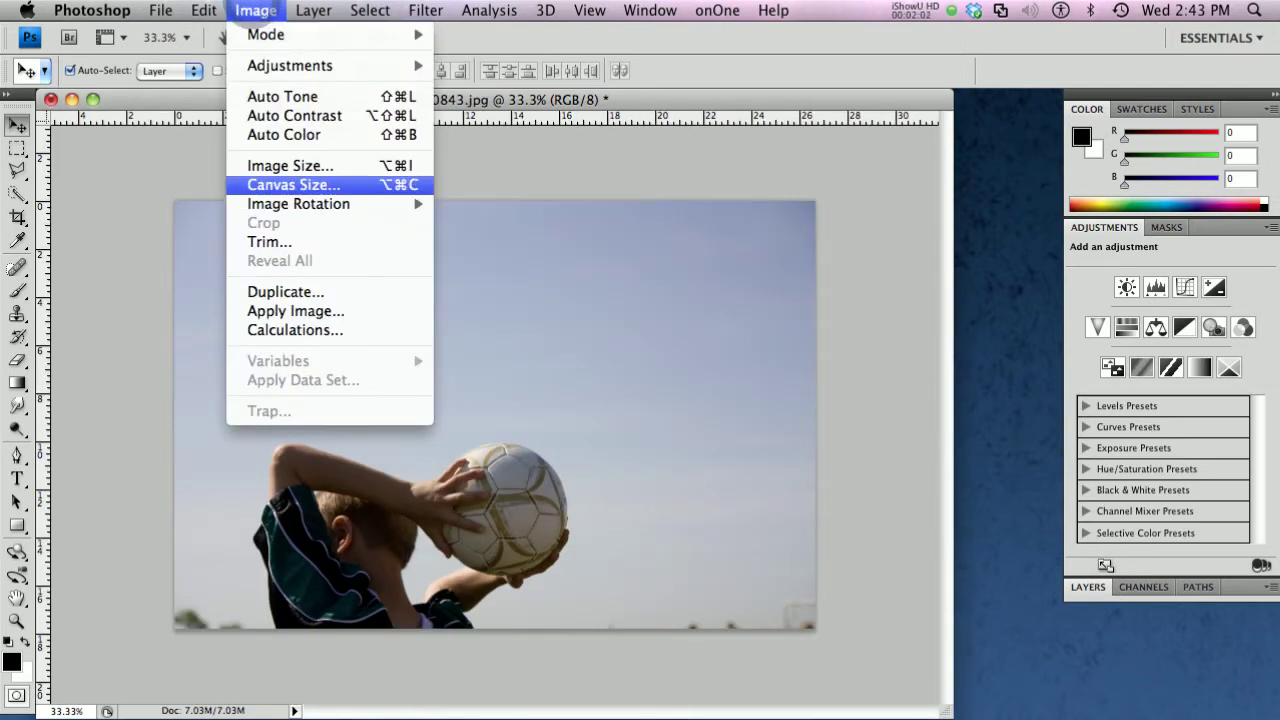
{"action": "left_click", "coordinate": [262, 177]}
{"action": "left_click_drag", "start_coordinate": [1006, 704], "coordinate": [659, 435]}
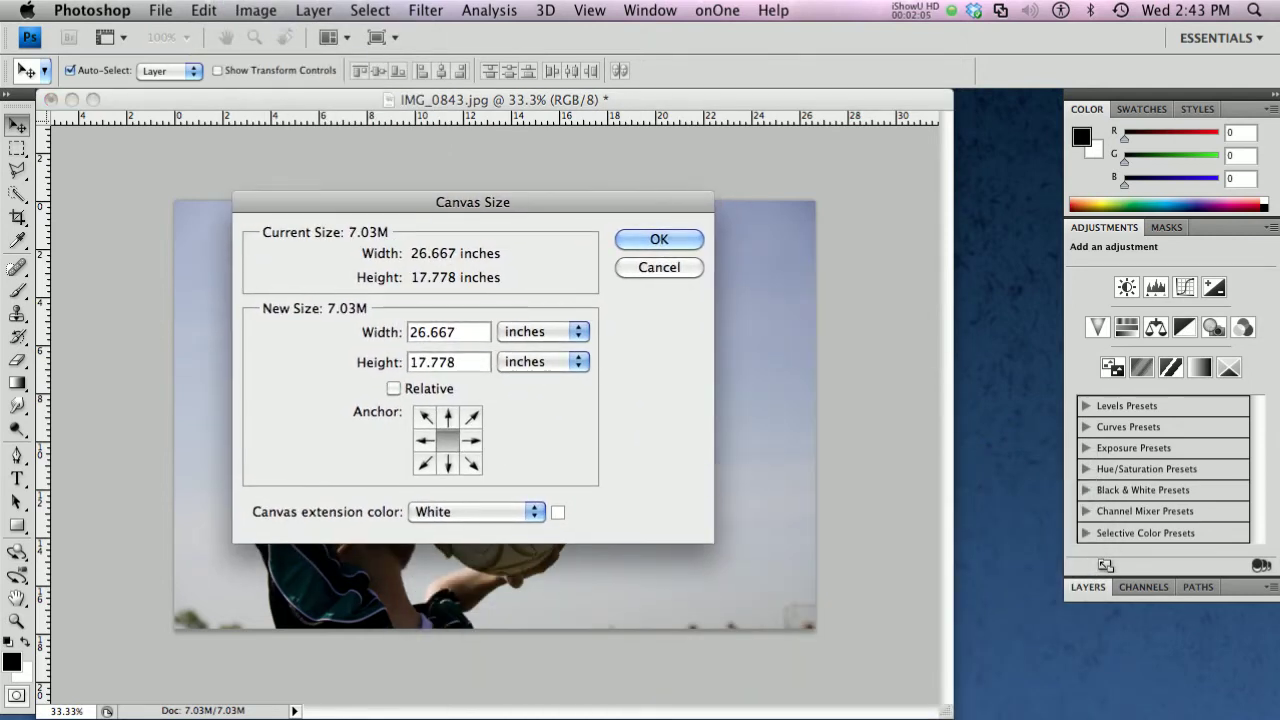
{"action": "left_click", "coordinate": [543, 331]}
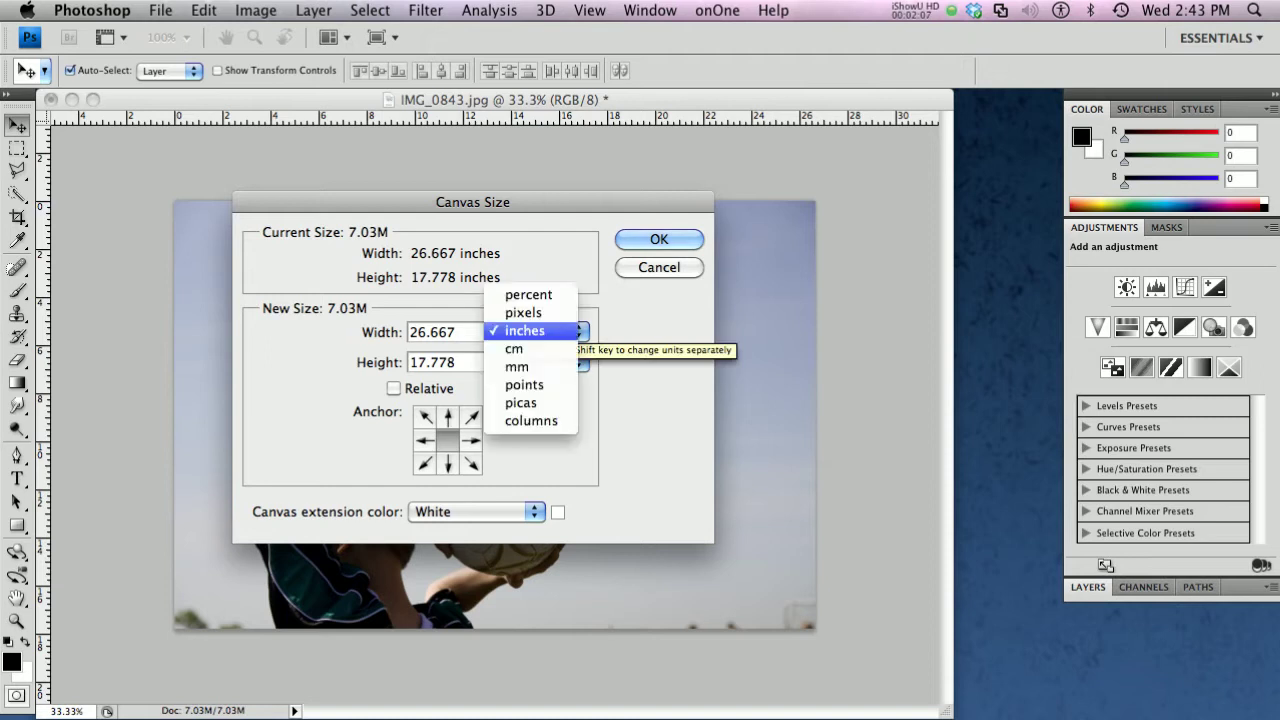
{"action": "left_click", "coordinate": [530, 312]}
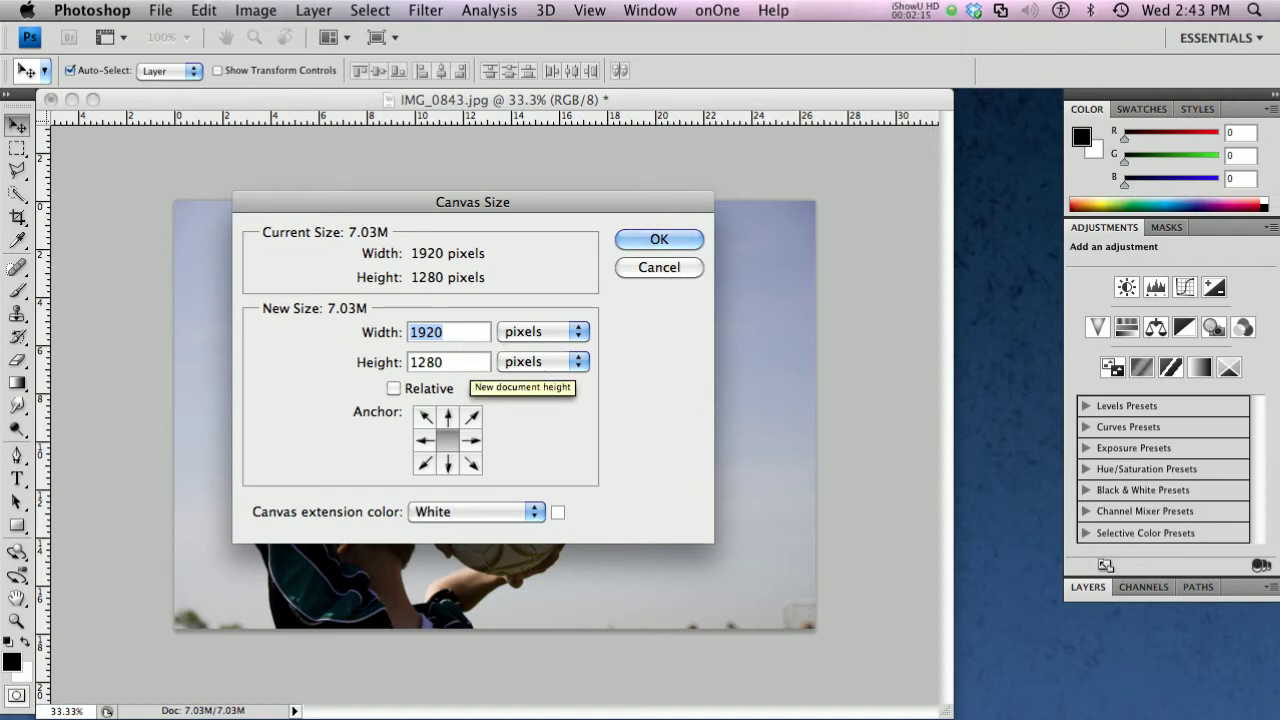
{"action": "left_click", "coordinate": [440, 362]}
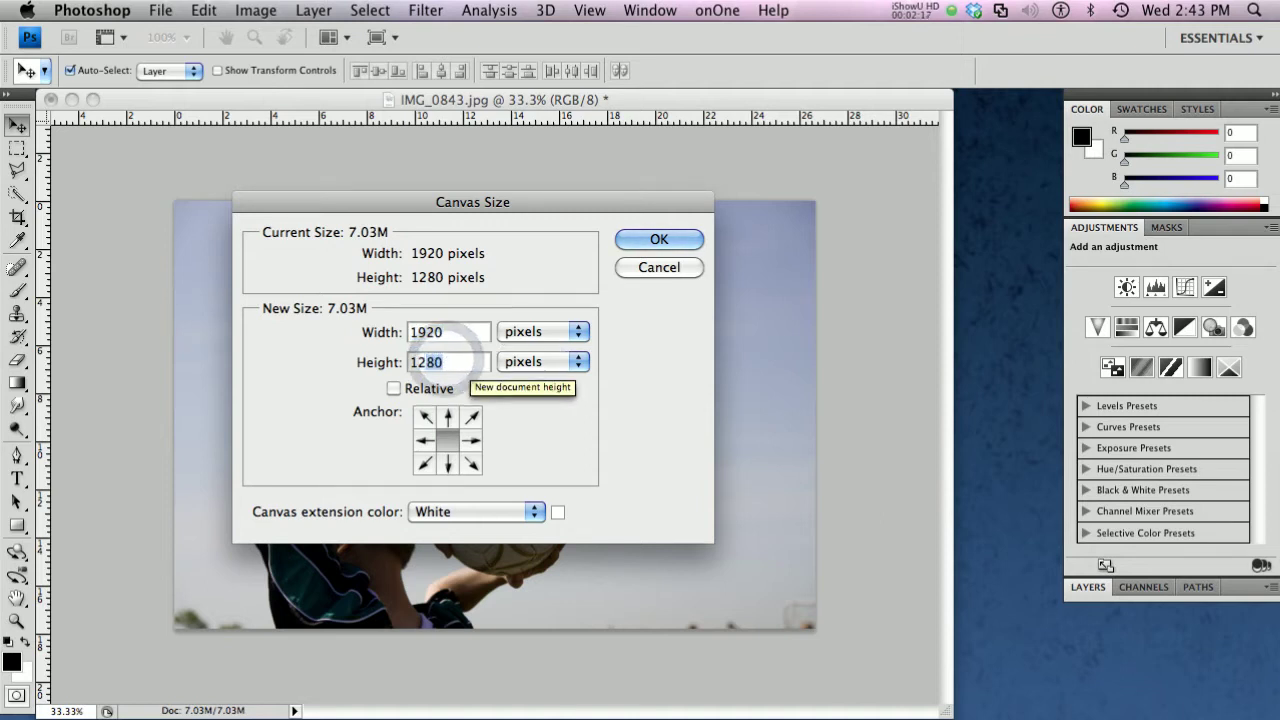
{"action": "type", "text": "00"}
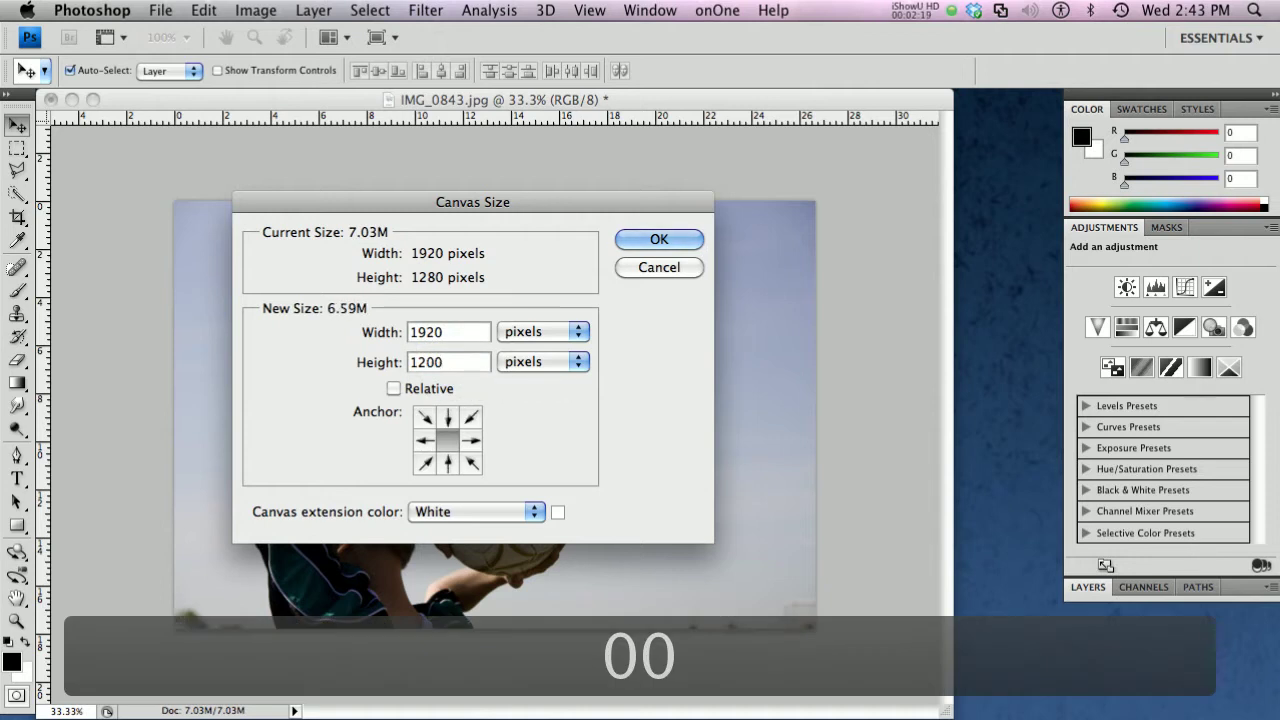
{"action": "left_click_drag", "start_coordinate": [478, 200], "coordinate": [687, 157]}
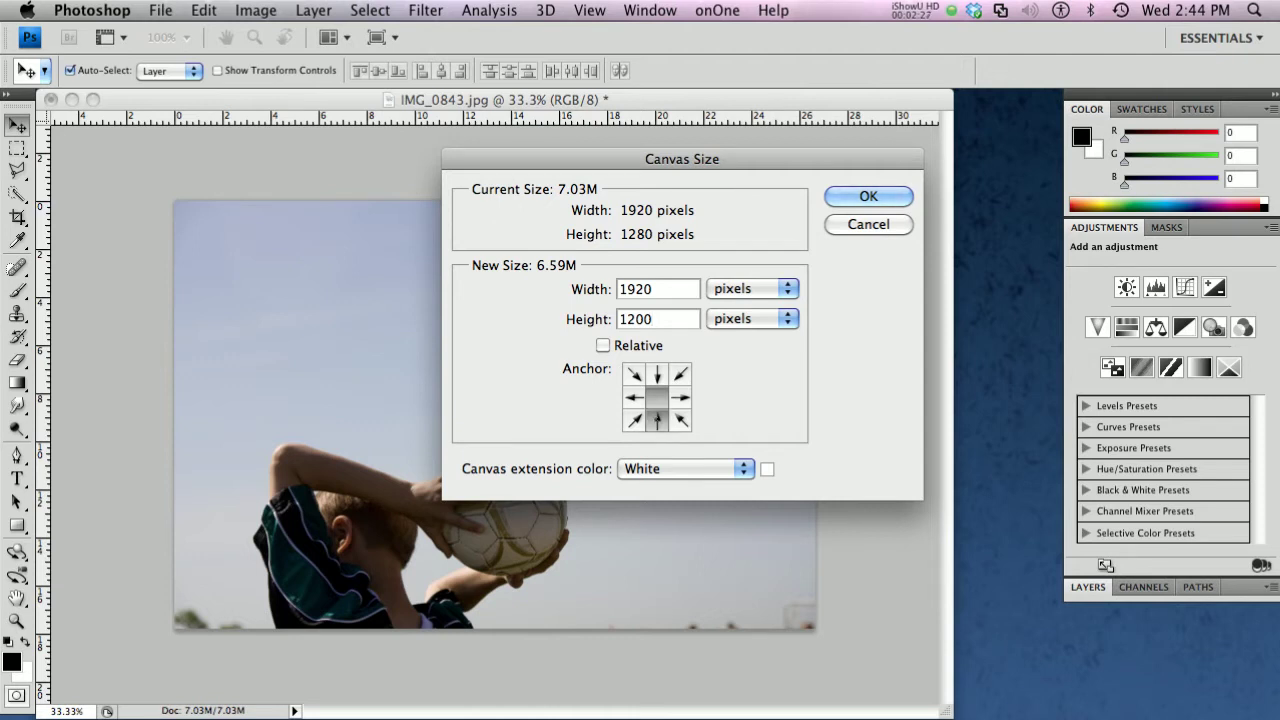
{"action": "left_click", "coordinate": [657, 421]}
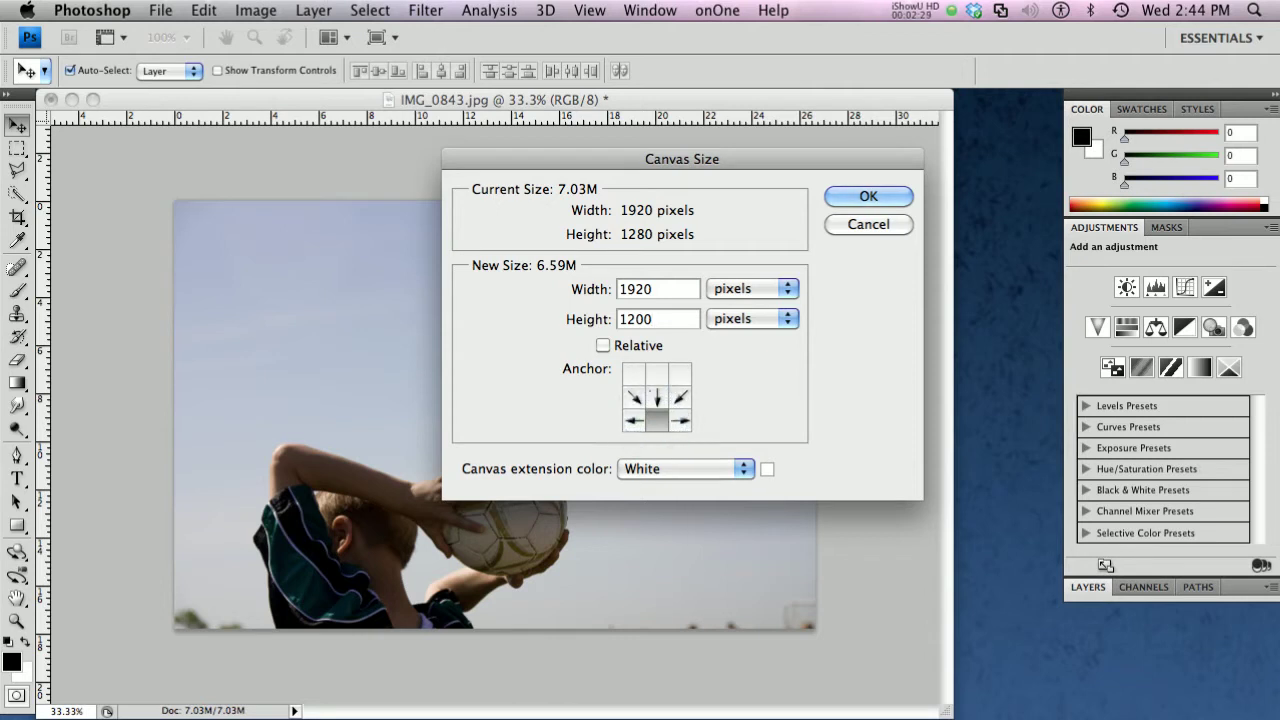
{"action": "left_click", "coordinate": [657, 397]}
{"action": "left_click", "coordinate": [656, 419]}
{"action": "left_click", "coordinate": [852, 196]}
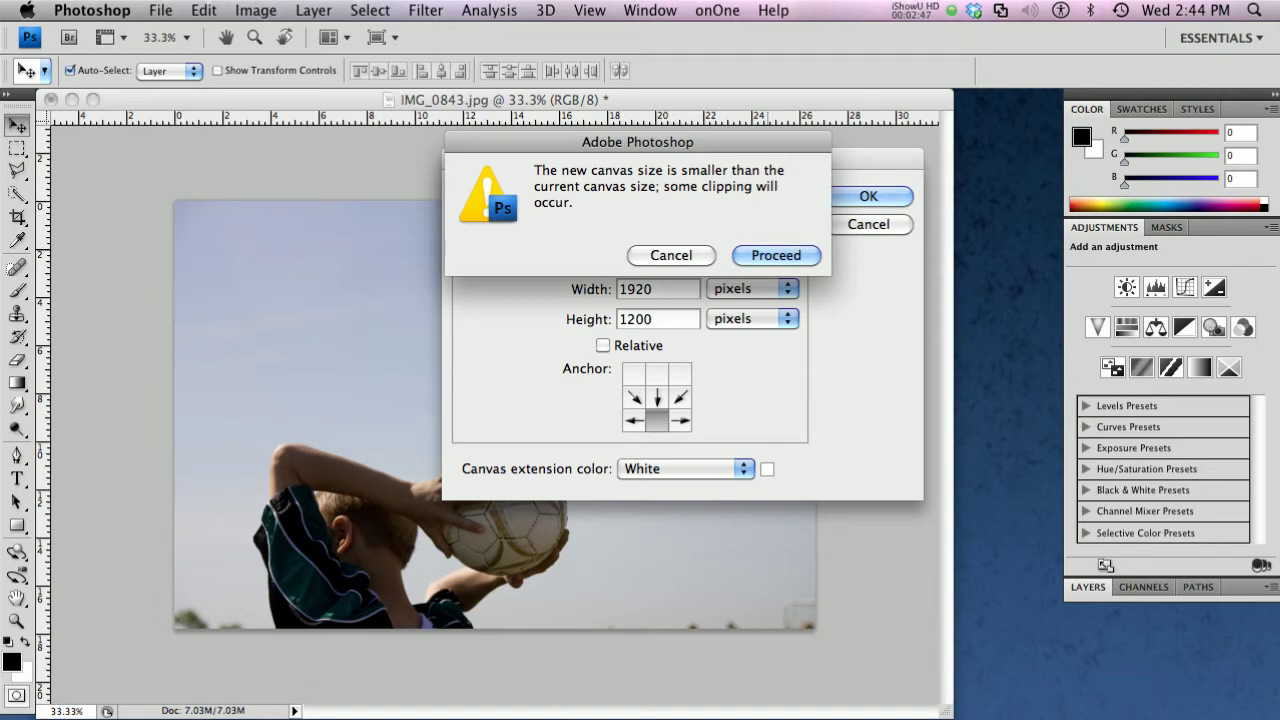
{"action": "left_click", "coordinate": [767, 253]}
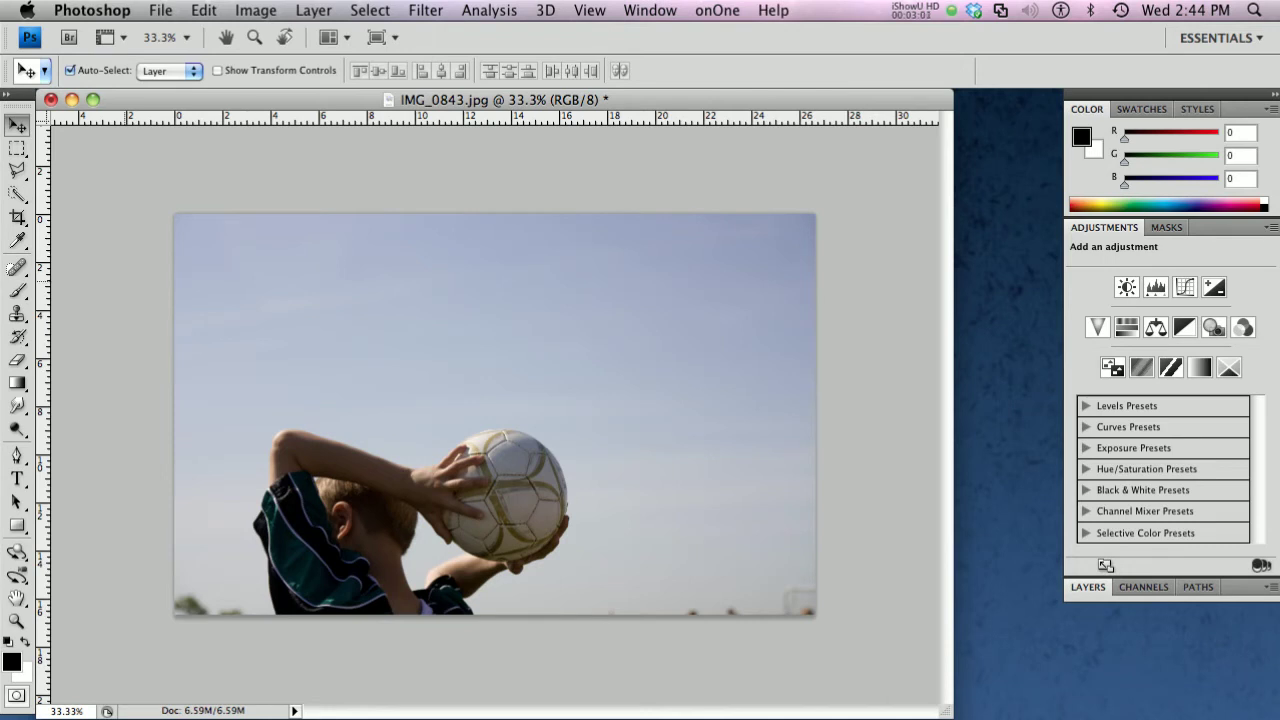
{"action": "key", "text": "b"}
{"action": "left_click", "coordinate": [17, 290]}
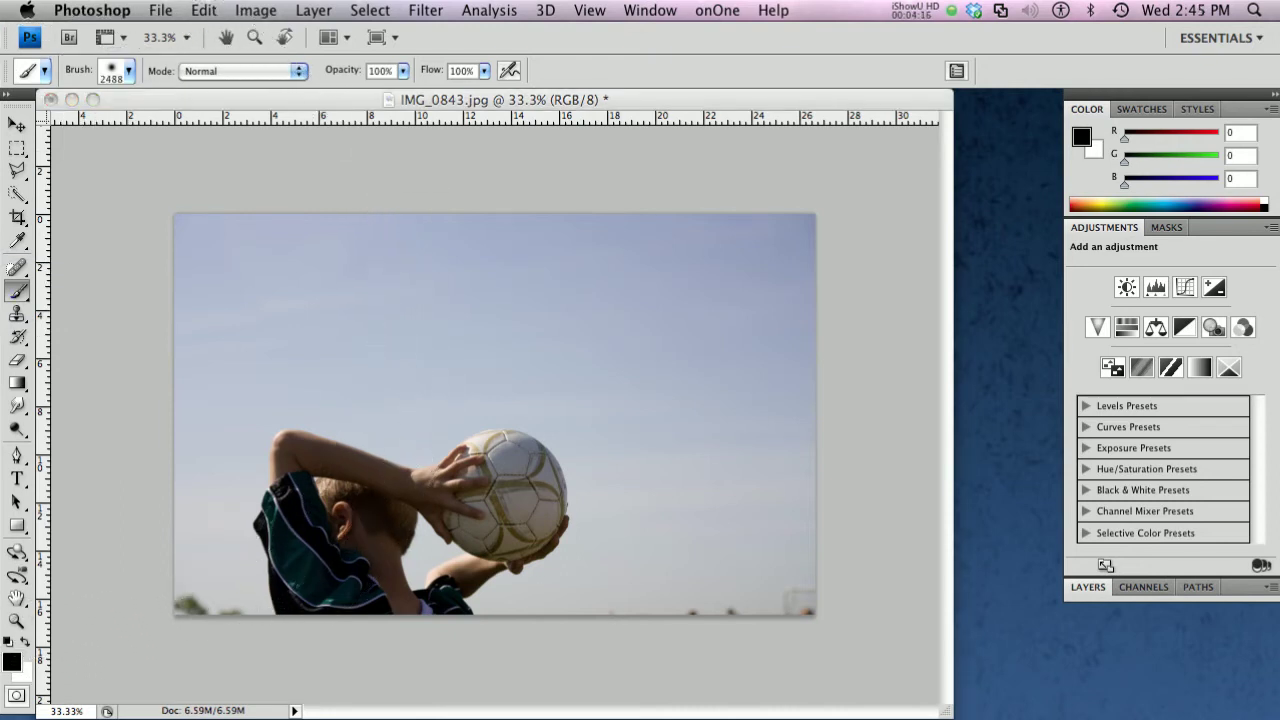
Load the 2010-calendar-horiz-sans-serif.abr brush set from the Calendar Brushes folder
{"action": "left_click", "coordinate": [17, 290]}
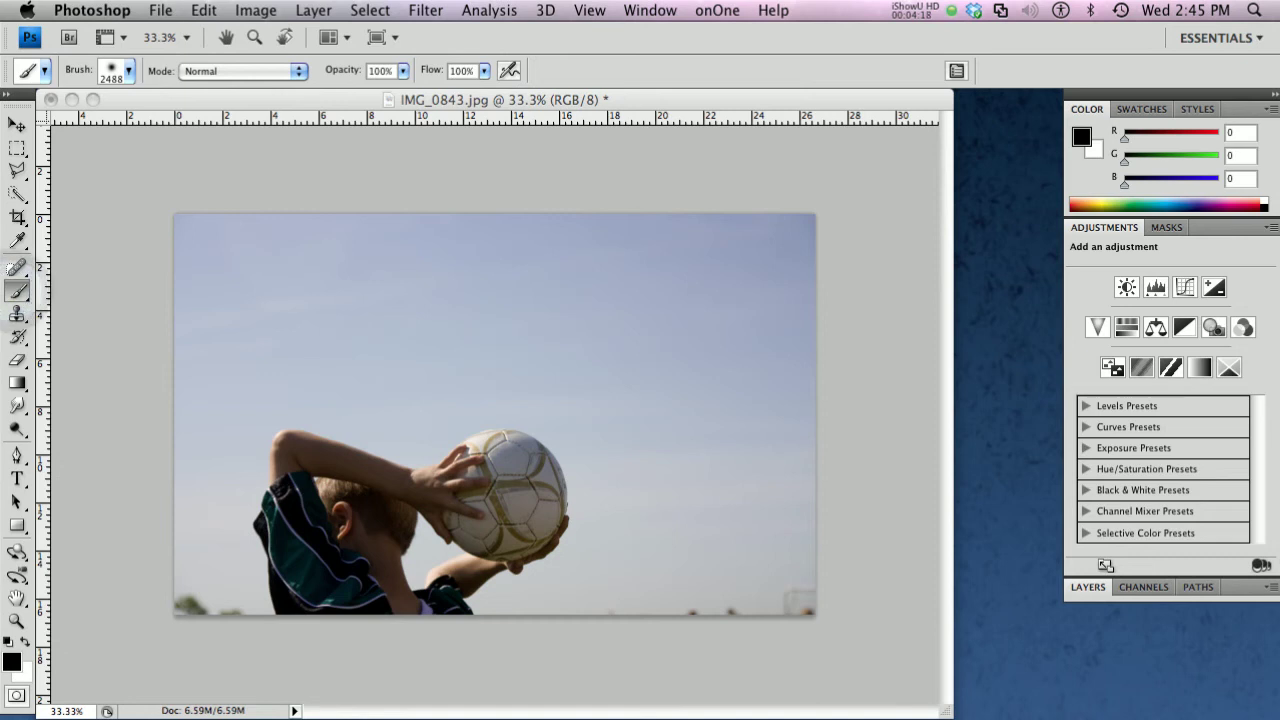
{"action": "left_click", "coordinate": [127, 71]}
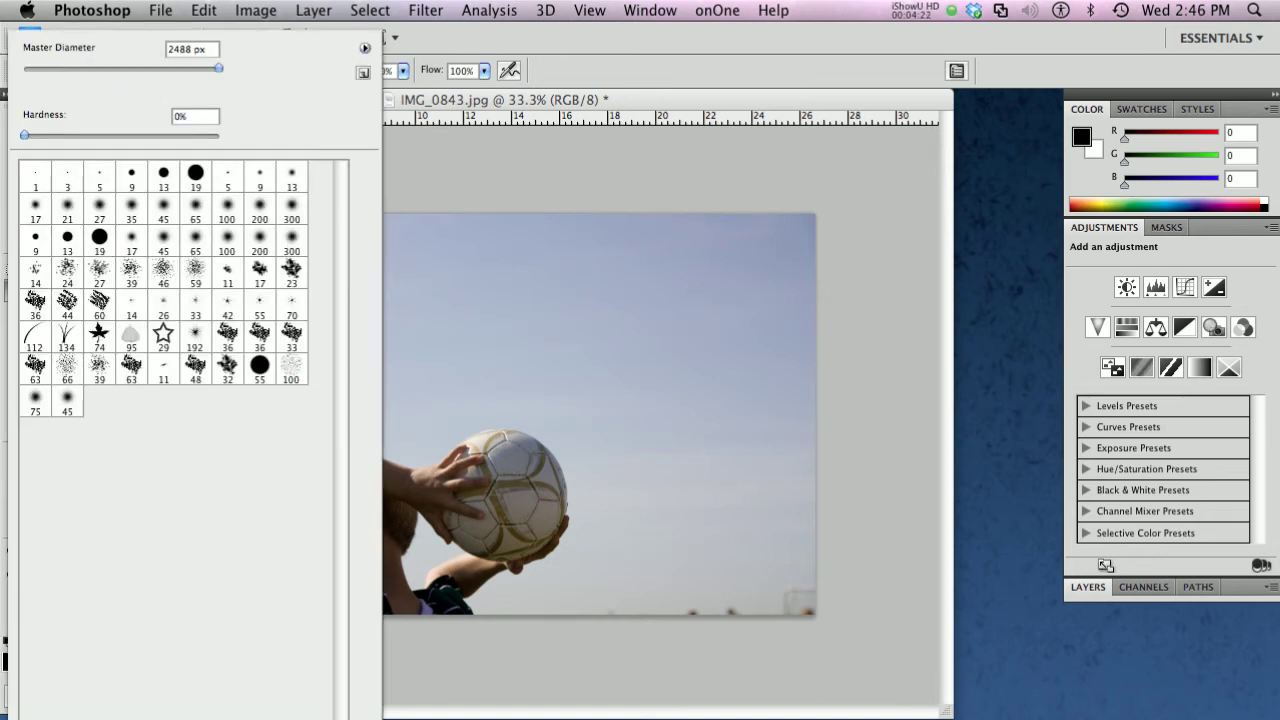
{"action": "left_click", "coordinate": [365, 47]}
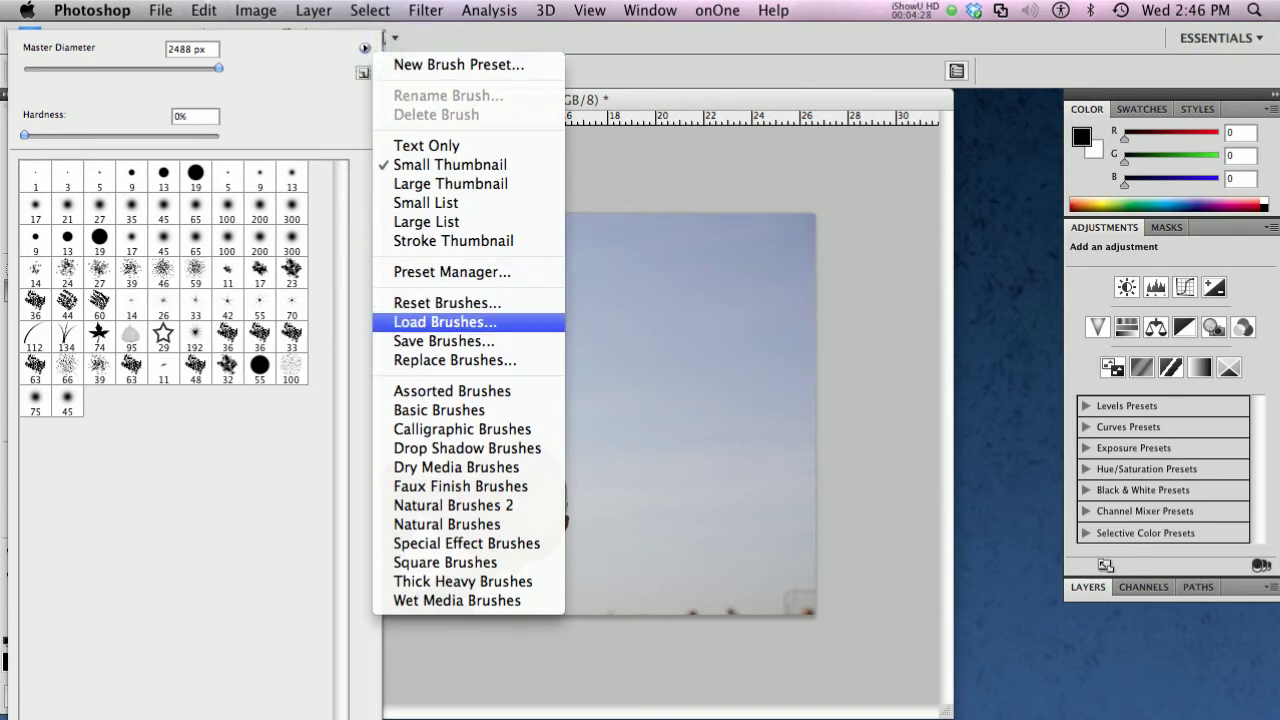
{"action": "left_click", "coordinate": [452, 321]}
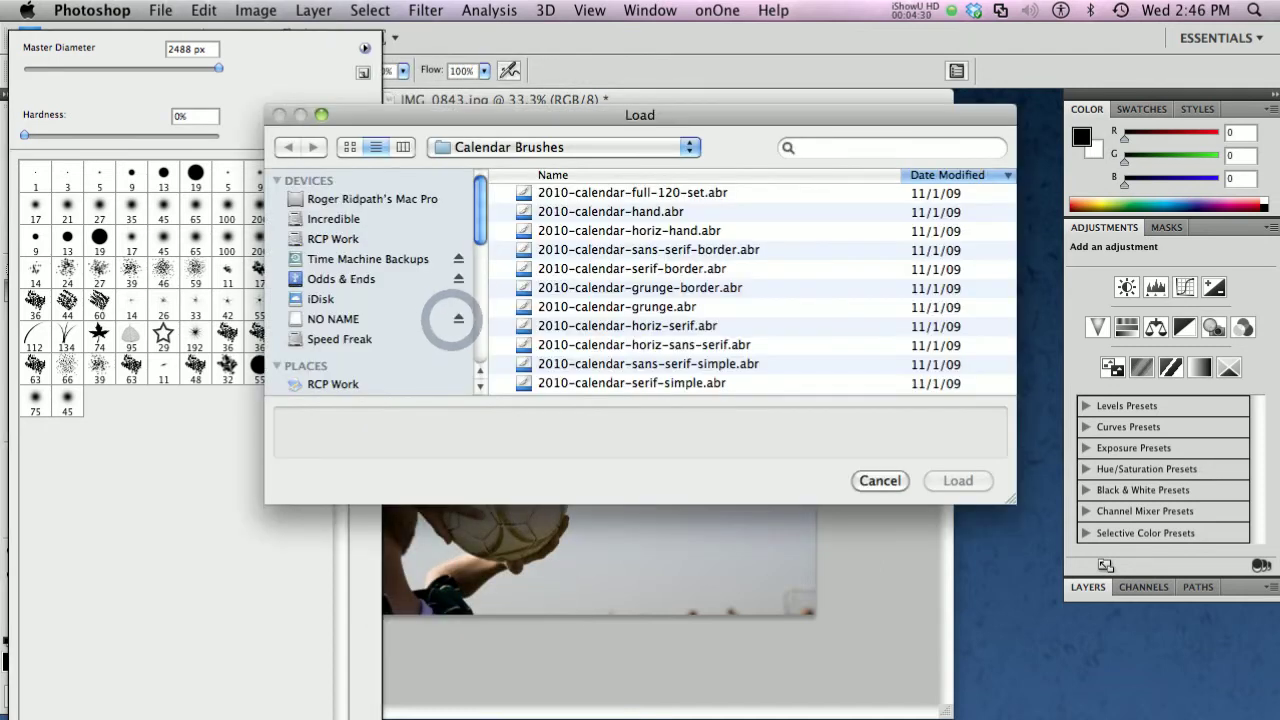
{"action": "left_click_drag", "start_coordinate": [595, 119], "coordinate": [571, 108]}
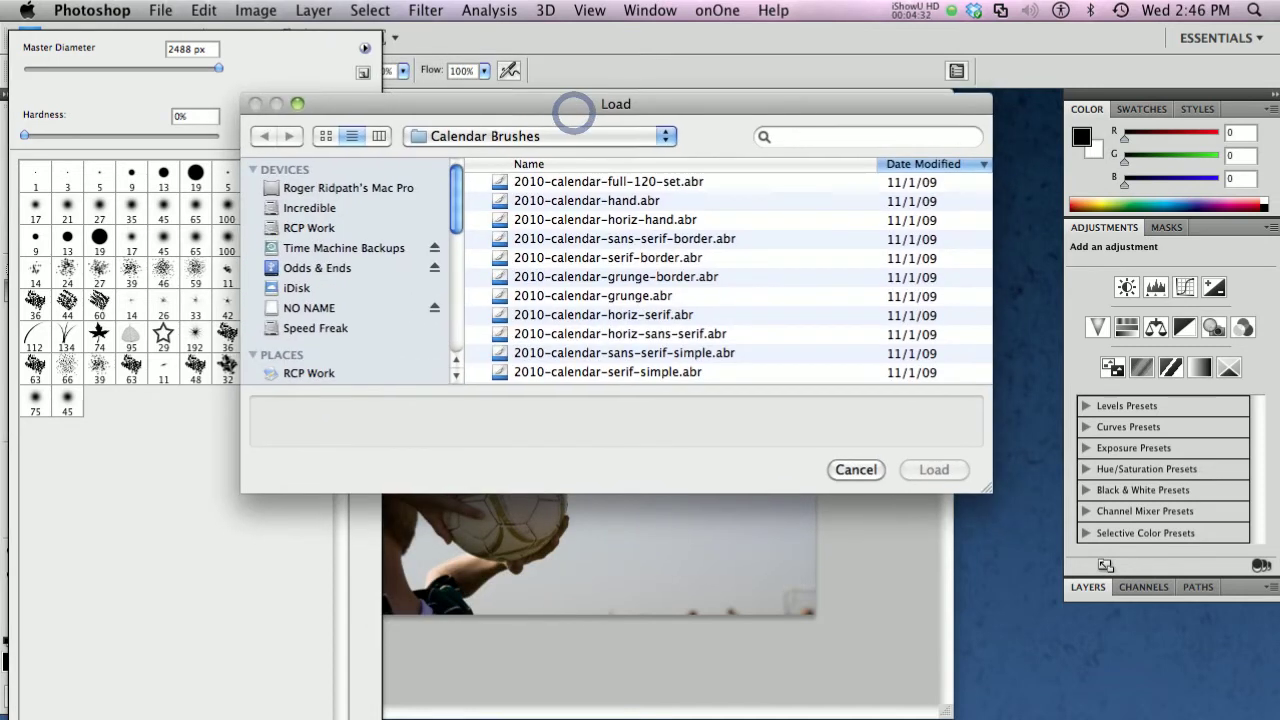
{"action": "left_click_drag", "start_coordinate": [987, 487], "coordinate": [1010, 587]}
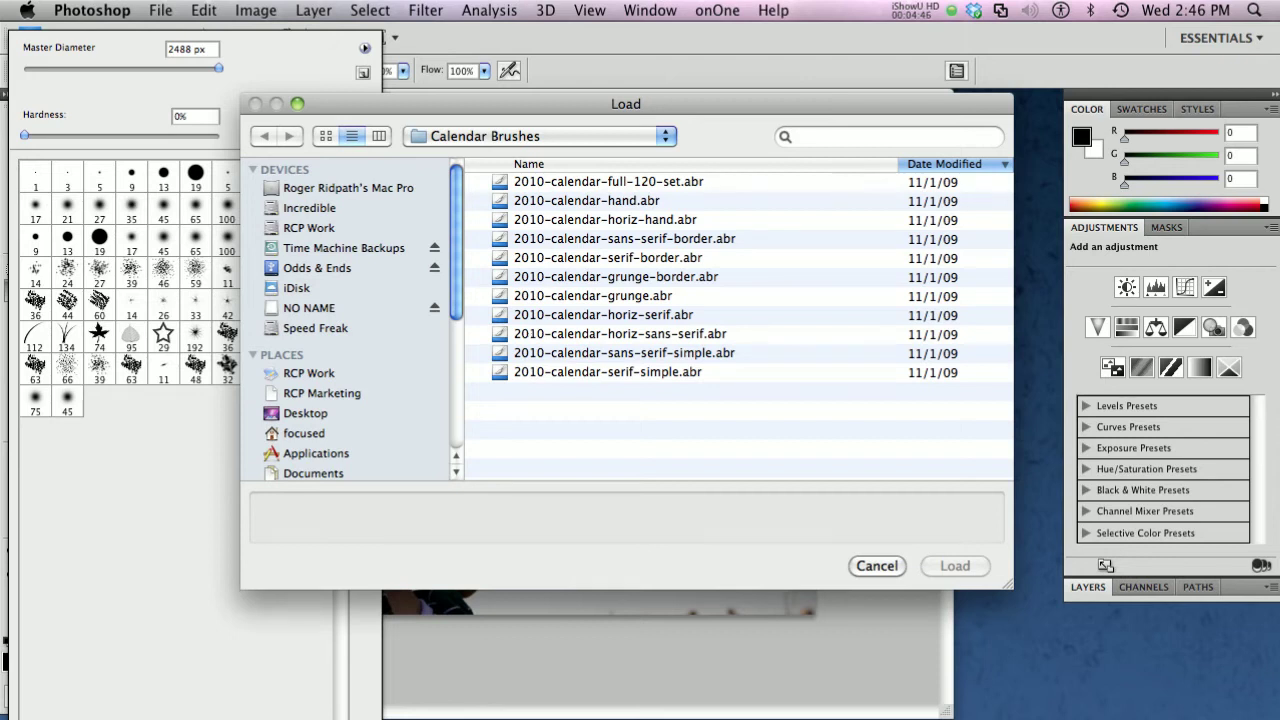
{"action": "left_click", "coordinate": [530, 334]}
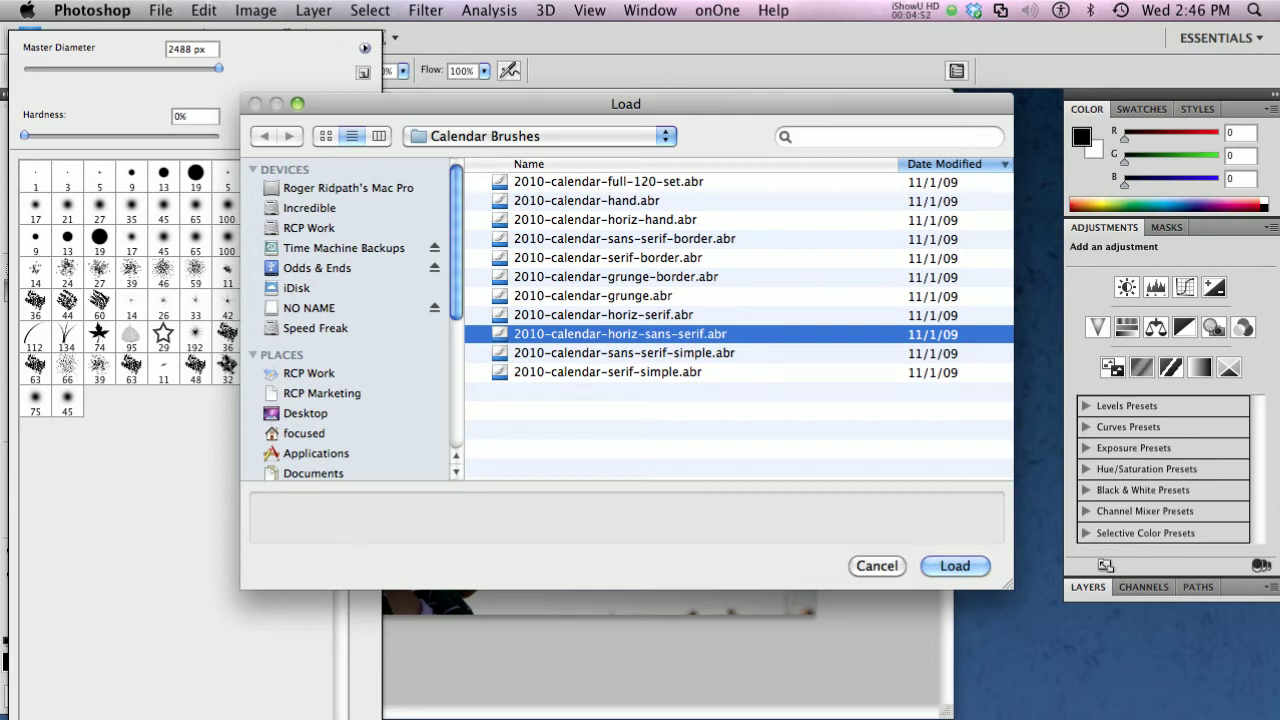
{"action": "left_click", "coordinate": [952, 565]}
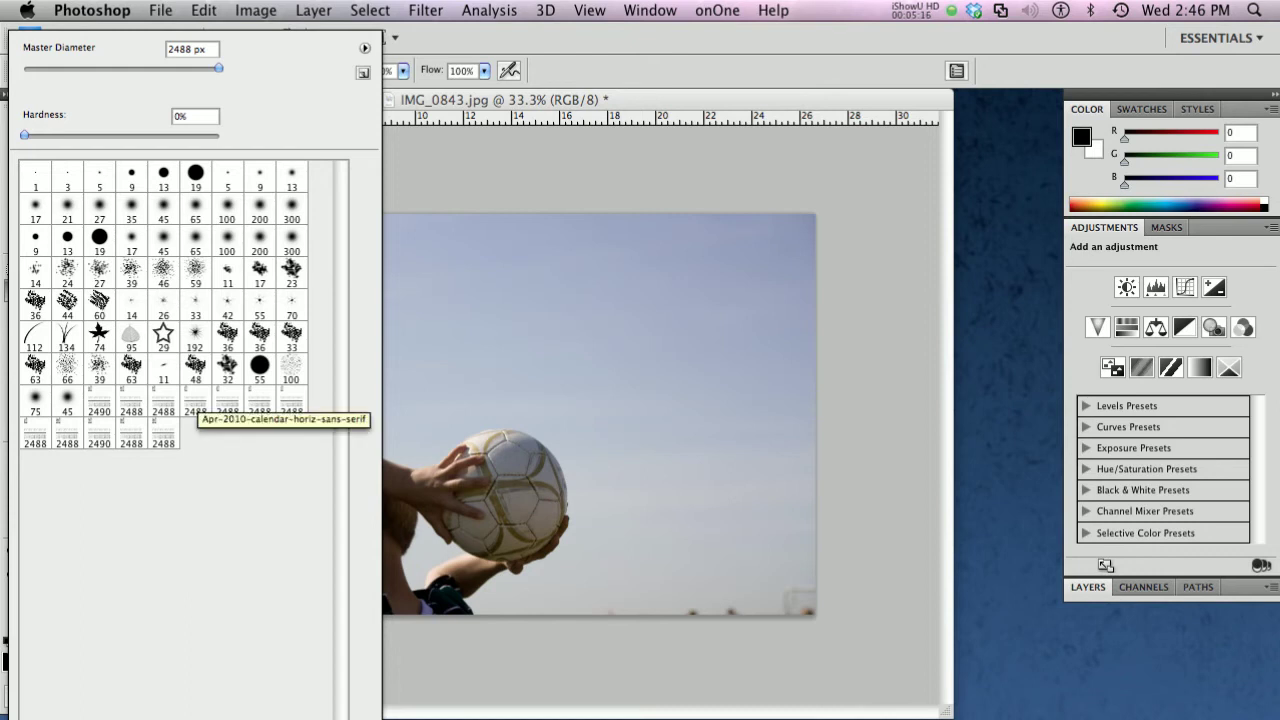
Select the Apr-2010-calendar-horiz-sans-serif brush preset (2488 px) and close the brush picker
{"action": "left_click", "coordinate": [195, 404]}
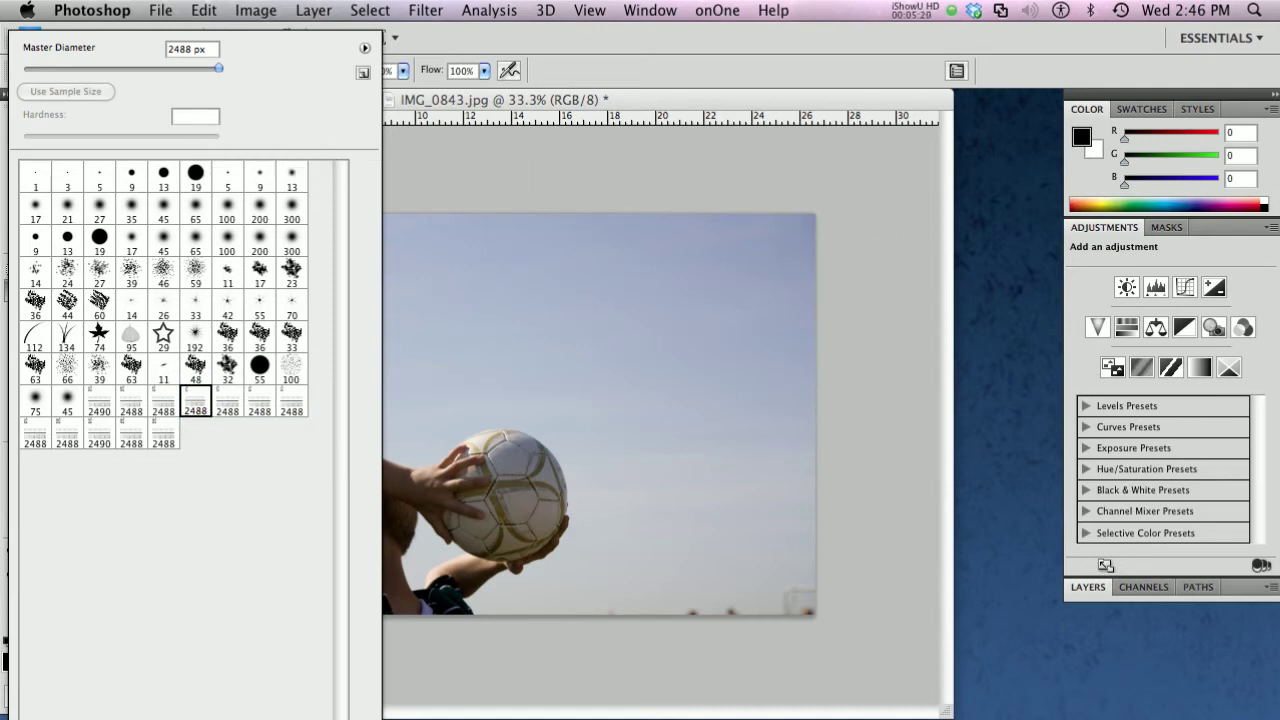
{"action": "key", "text": "Return"}
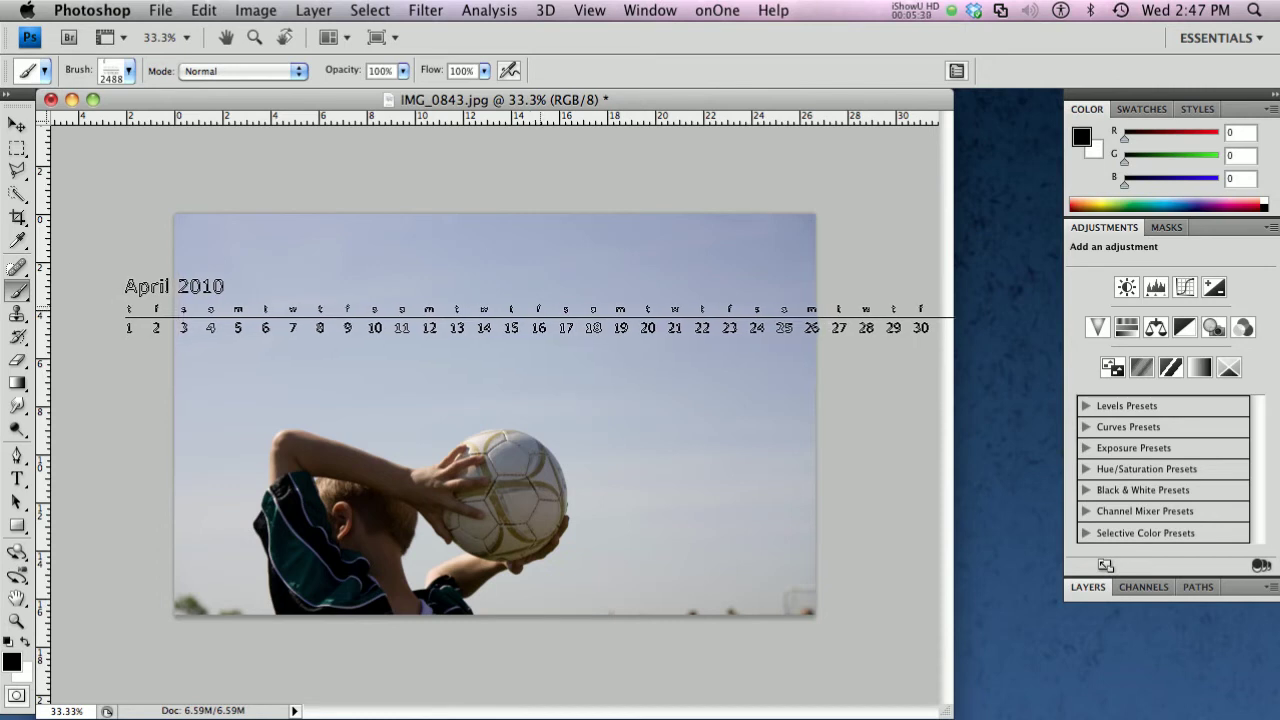
Shrink the calendar brush from 2488 to 1800 px with the [ key
{"action": "key", "text": "bracketleft"}
{"action": "key", "text": "bracketleft"}
{"action": "key", "text": "bracketleft"}
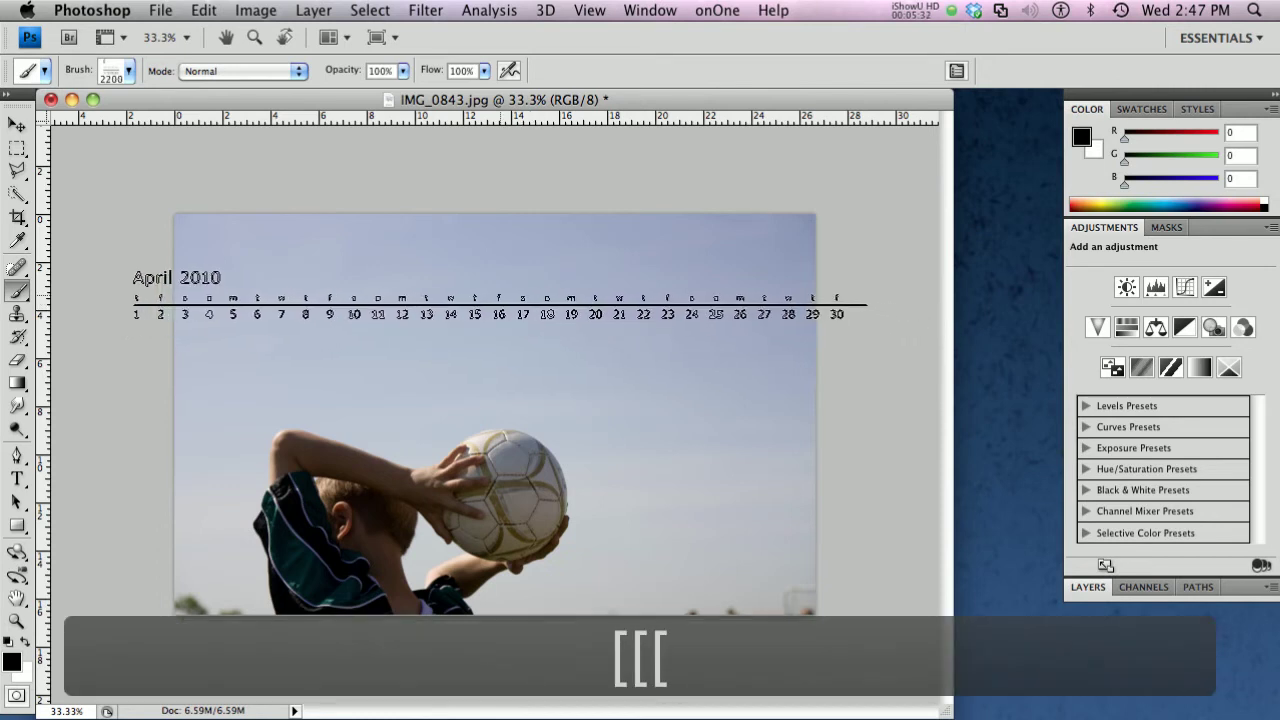
{"action": "key", "text": "bracketleft"}
{"action": "key", "text": "bracketleft"}
{"action": "key", "text": "bracketleft"}
{"action": "key", "text": "bracketleft"}
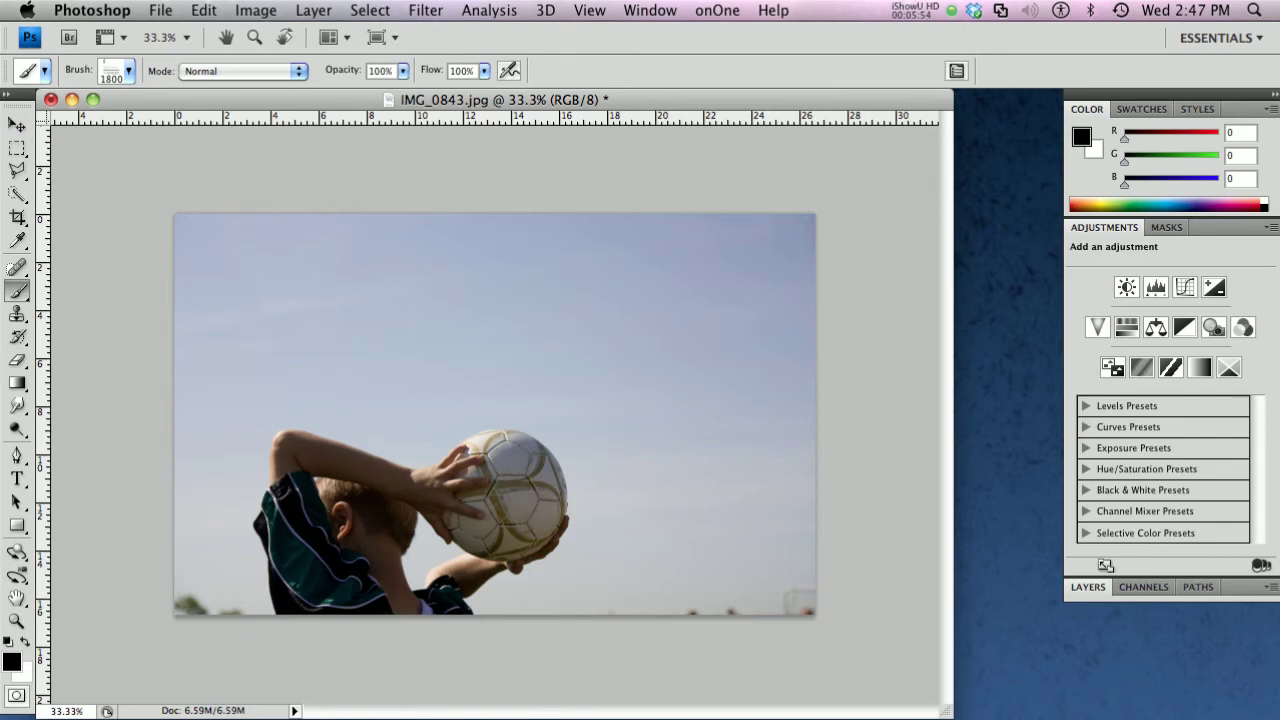
{"action": "left_click", "coordinate": [11, 661]}
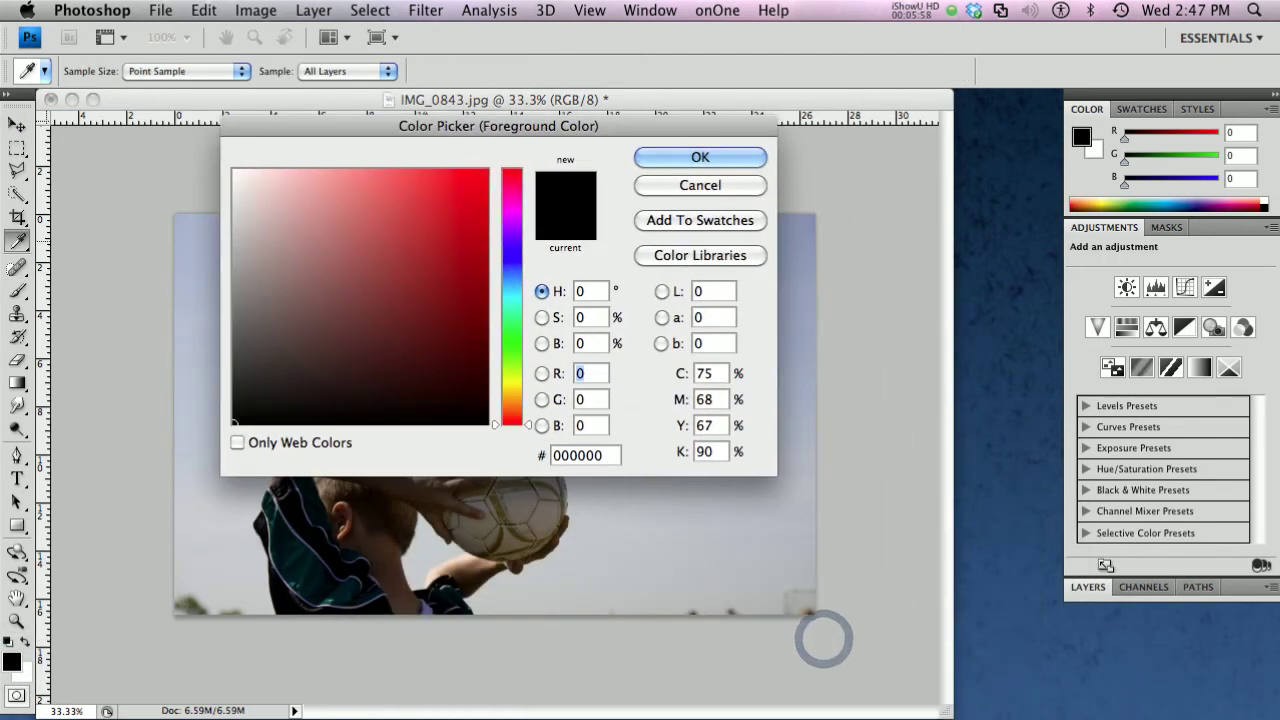
Pick medium blue #0062b5 (R0 G98 B181) as the foreground colour
{"action": "left_click_drag", "start_coordinate": [423, 234], "coordinate": [489, 168]}
{"action": "left_click_drag", "start_coordinate": [512, 254], "coordinate": [512, 268]}
{"action": "mouse_move", "coordinate": [455, 200]}
{"action": "left_mouse_down"}
{"action": "mouse_move", "coordinate": [484, 212]}
{"action": "mouse_move", "coordinate": [497, 277]}
{"action": "left_mouse_up"}
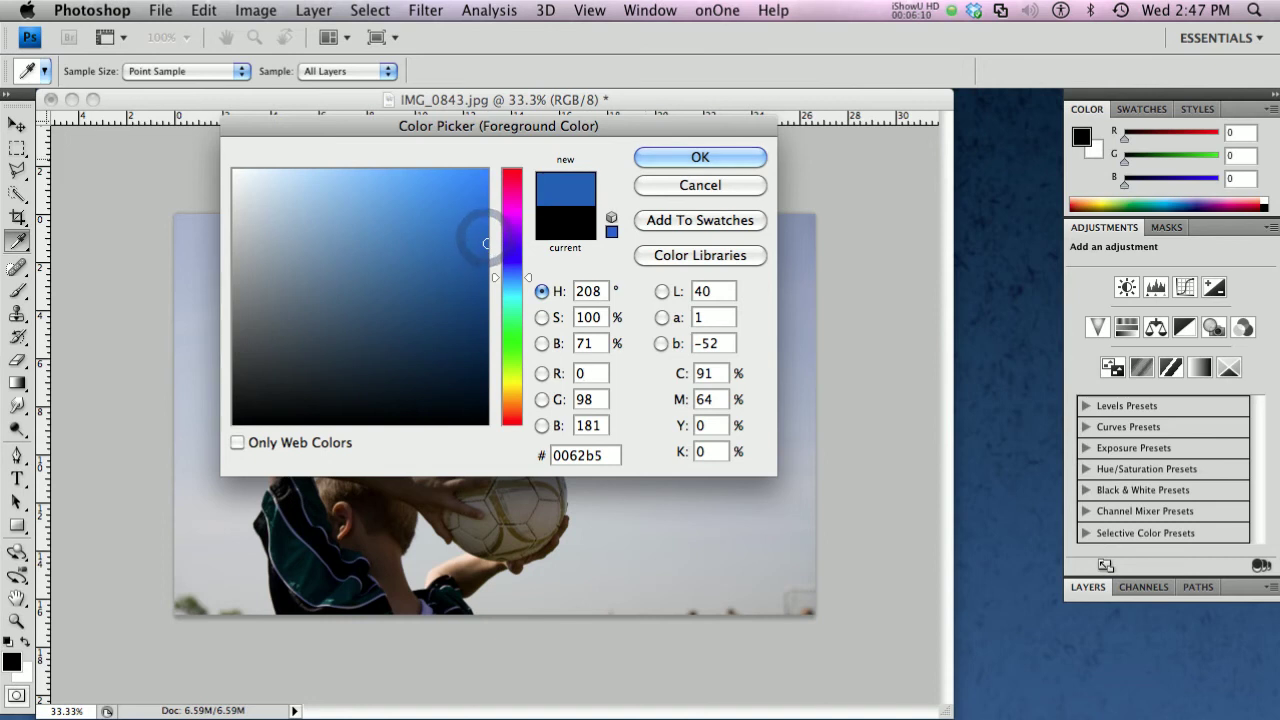
{"action": "left_click", "coordinate": [666, 156]}
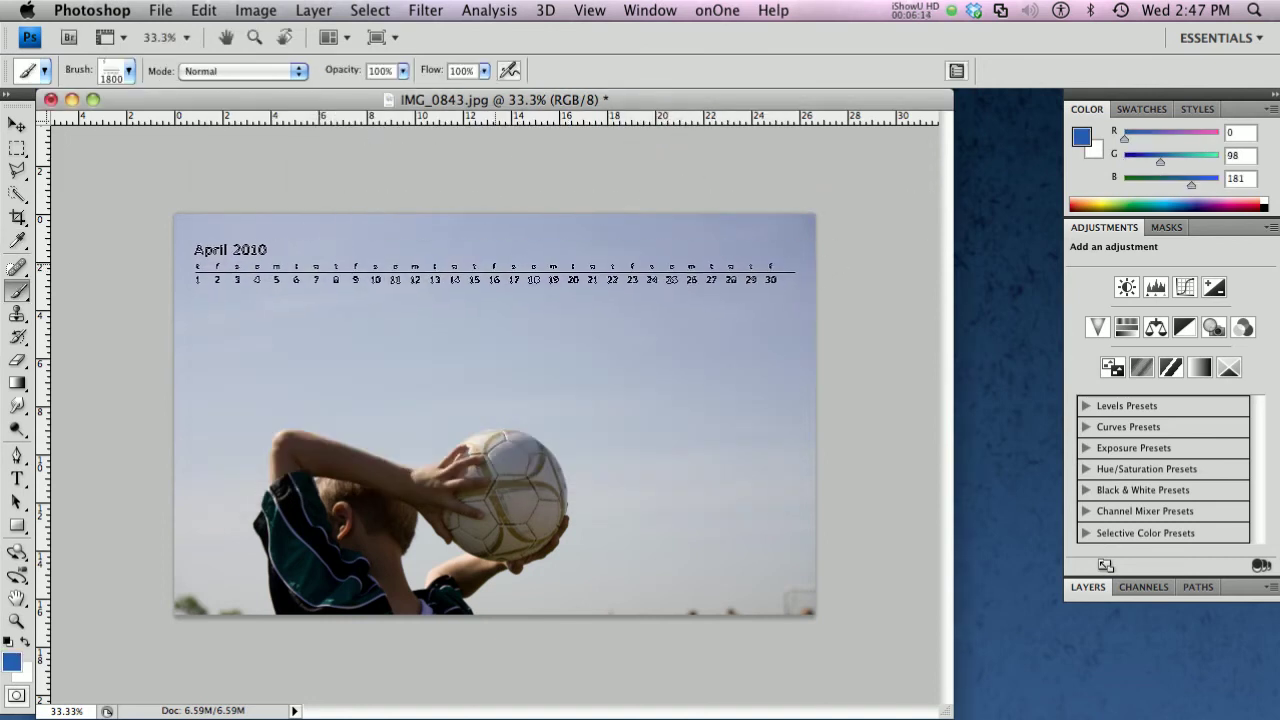
Create a new layer named 'calendar' from the Layers panel menu
{"action": "key", "text": "super+z"}
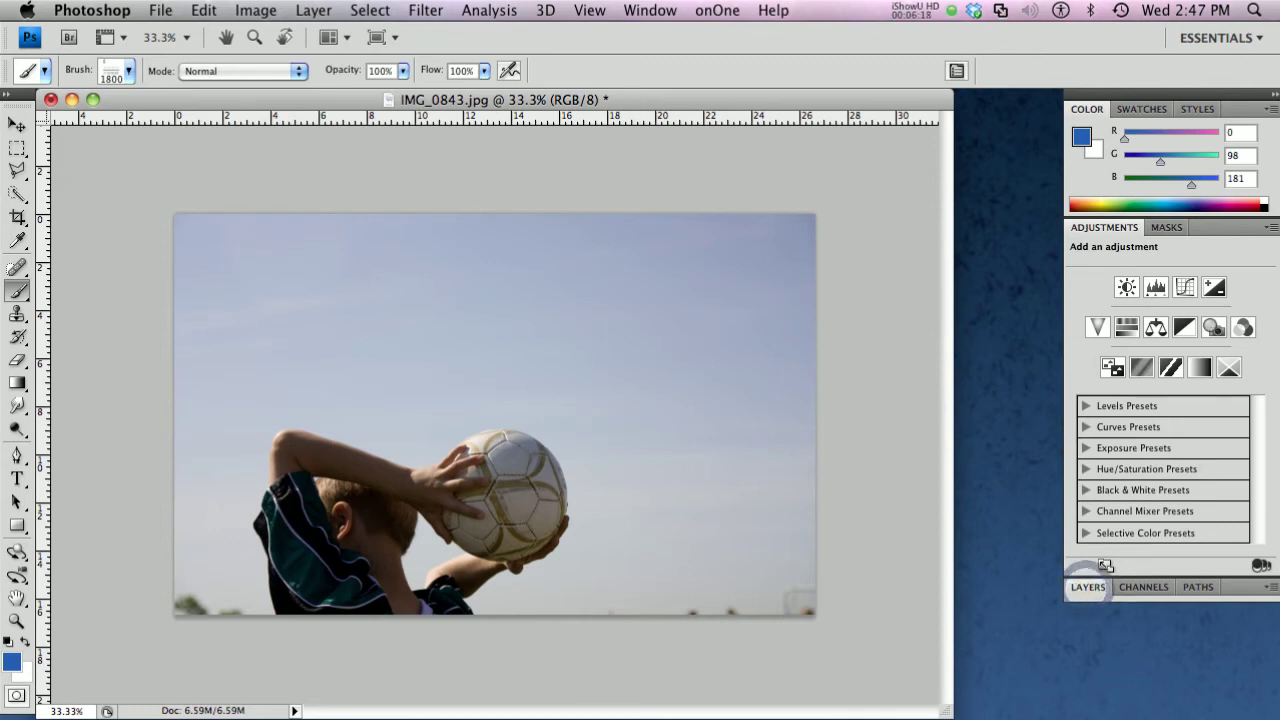
{"action": "left_click", "coordinate": [1089, 587]}
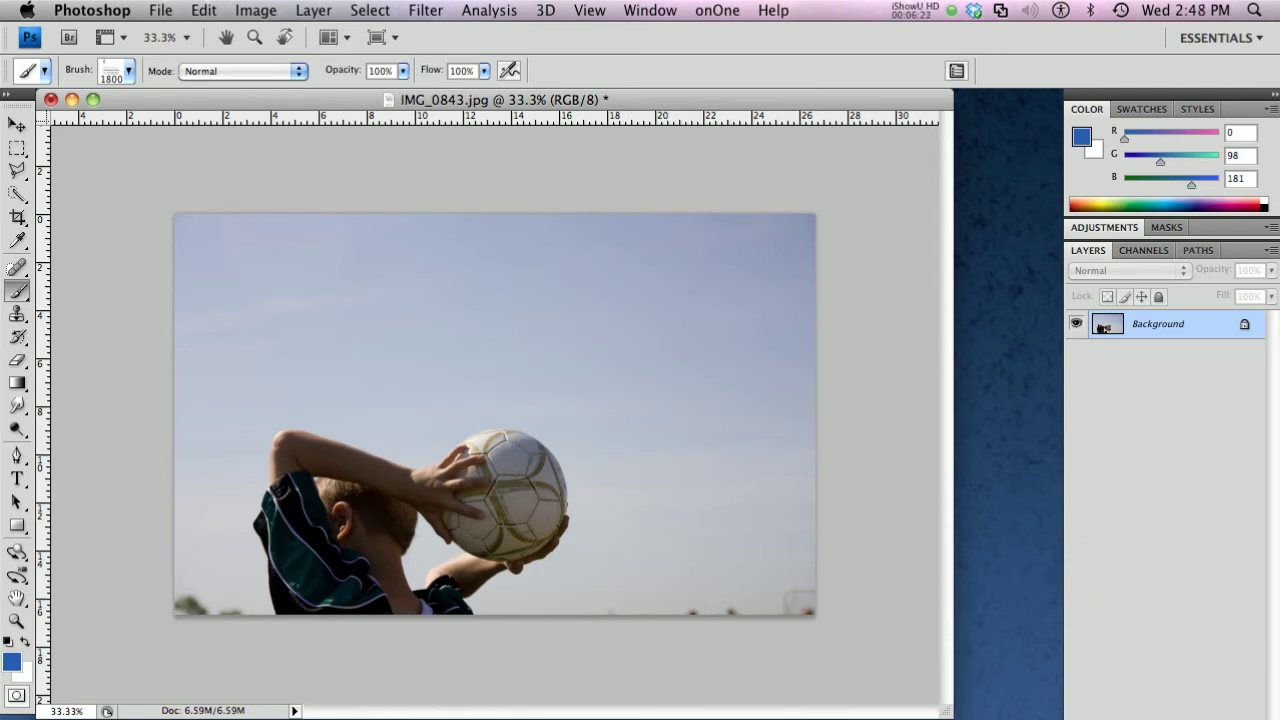
{"action": "left_click", "coordinate": [1270, 250]}
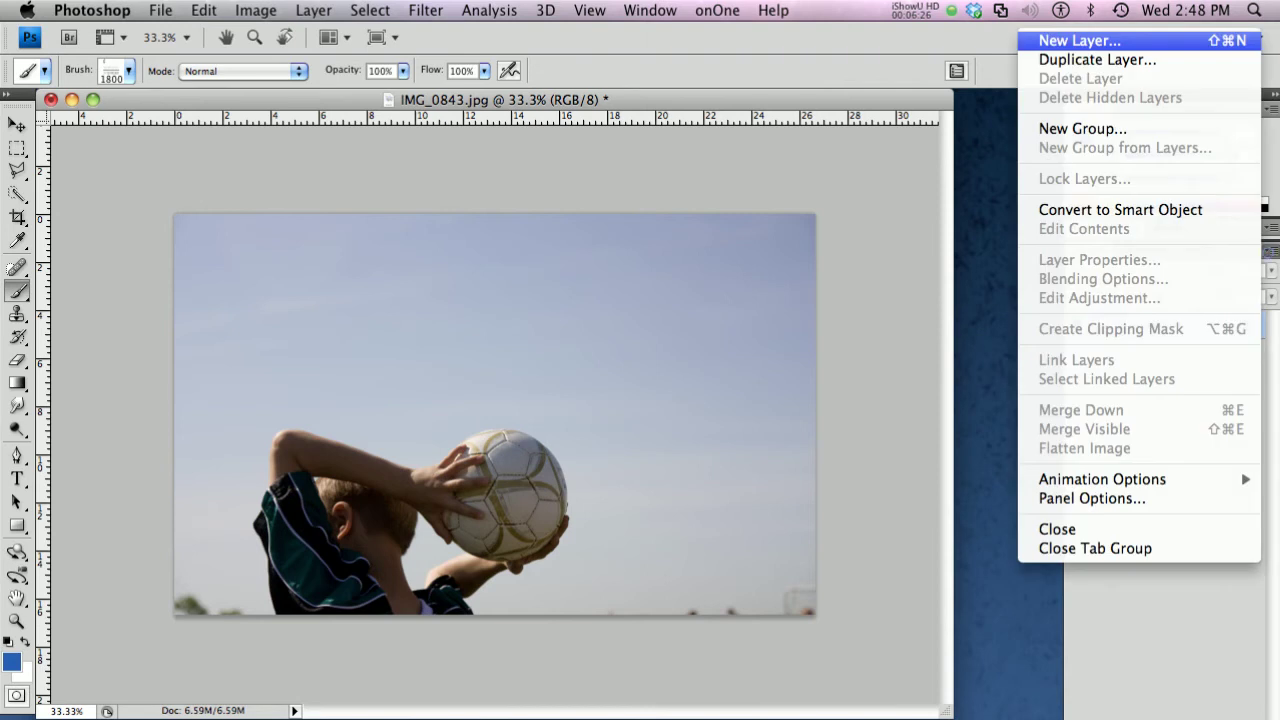
{"action": "left_click", "coordinate": [1080, 40]}
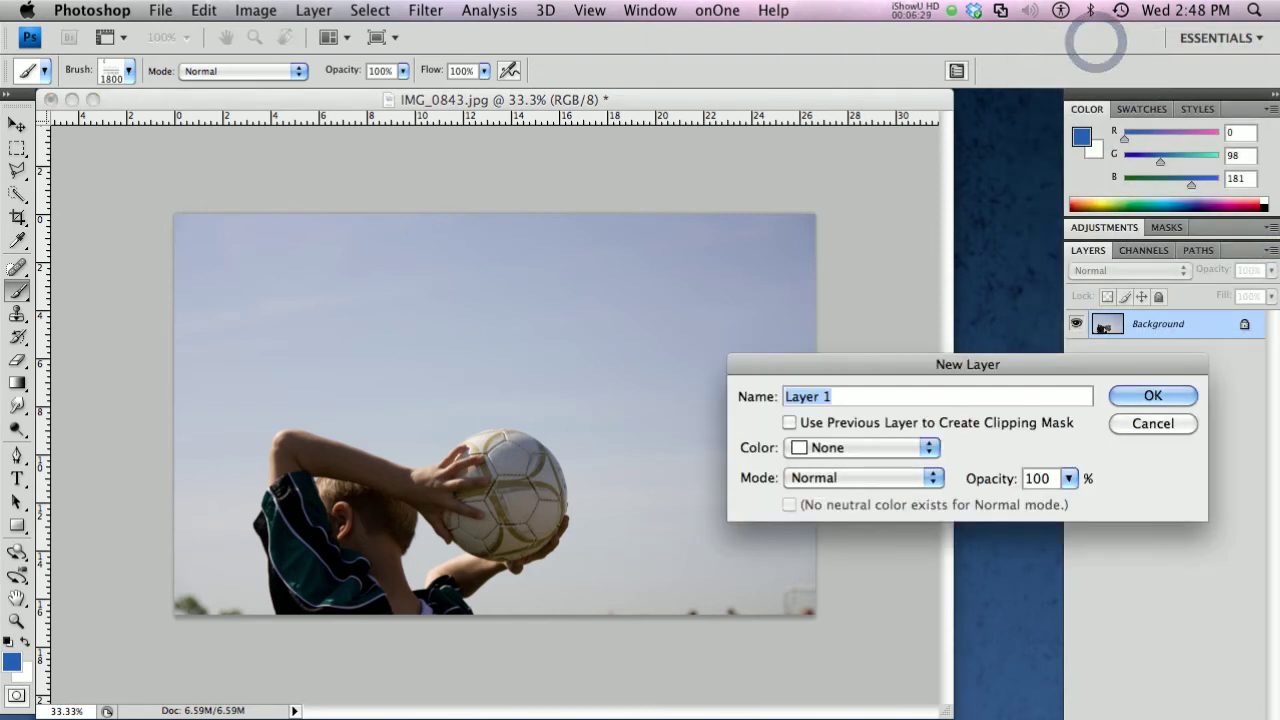
{"action": "double_click", "coordinate": [847, 396]}
{"action": "type", "text": "c"}
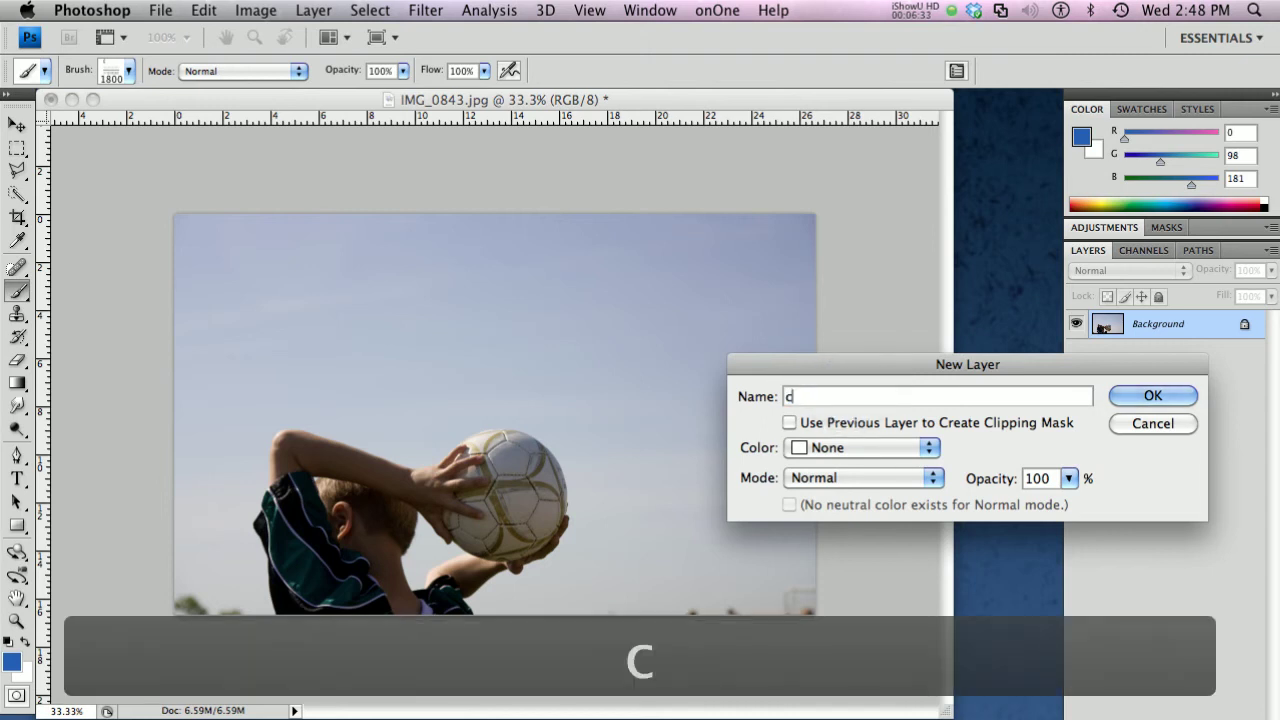
{"action": "type", "text": "alendar"}
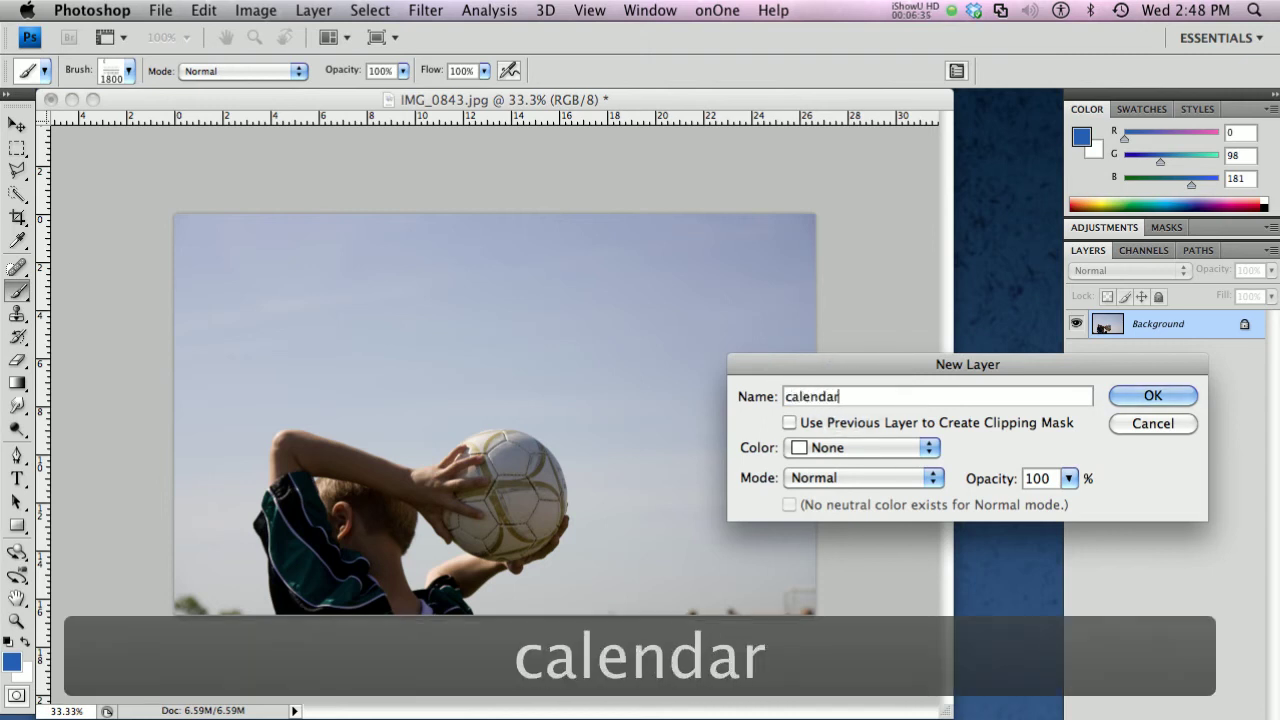
{"action": "left_click", "coordinate": [1126, 393]}
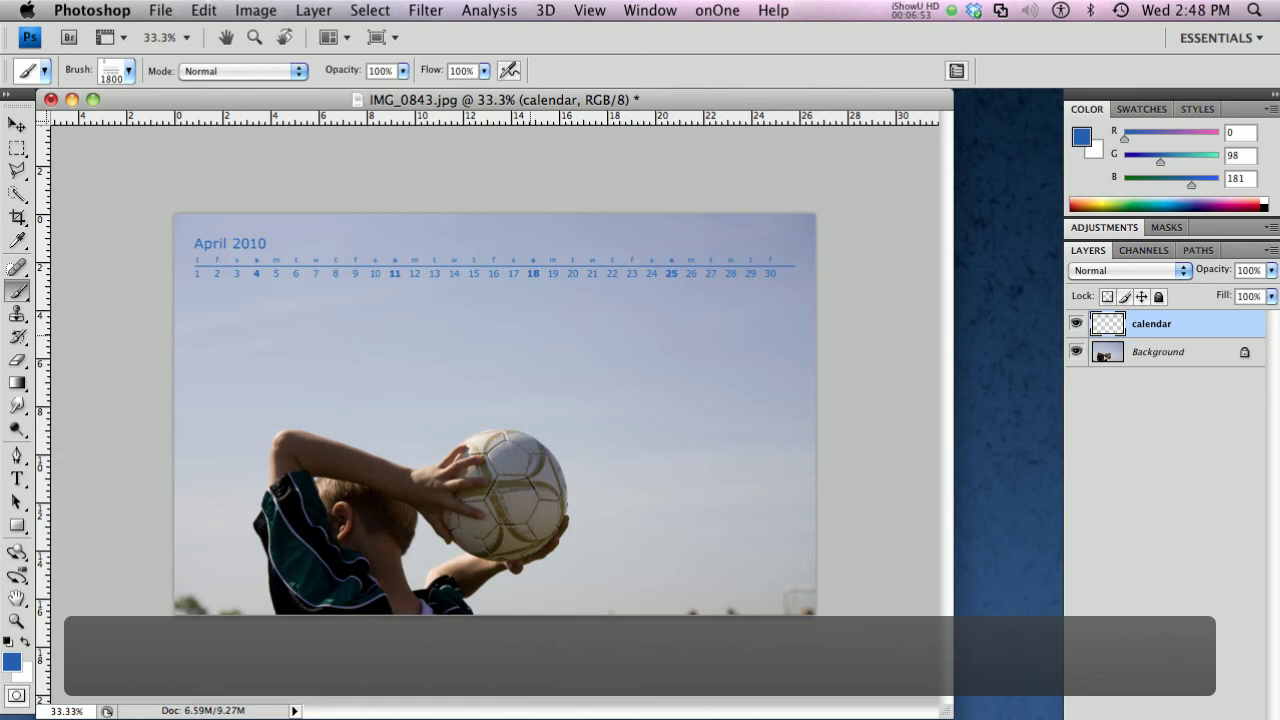
Undo the first calendar stamp and change the foreground colour to navy #00447d
{"action": "key", "text": "super+z"}
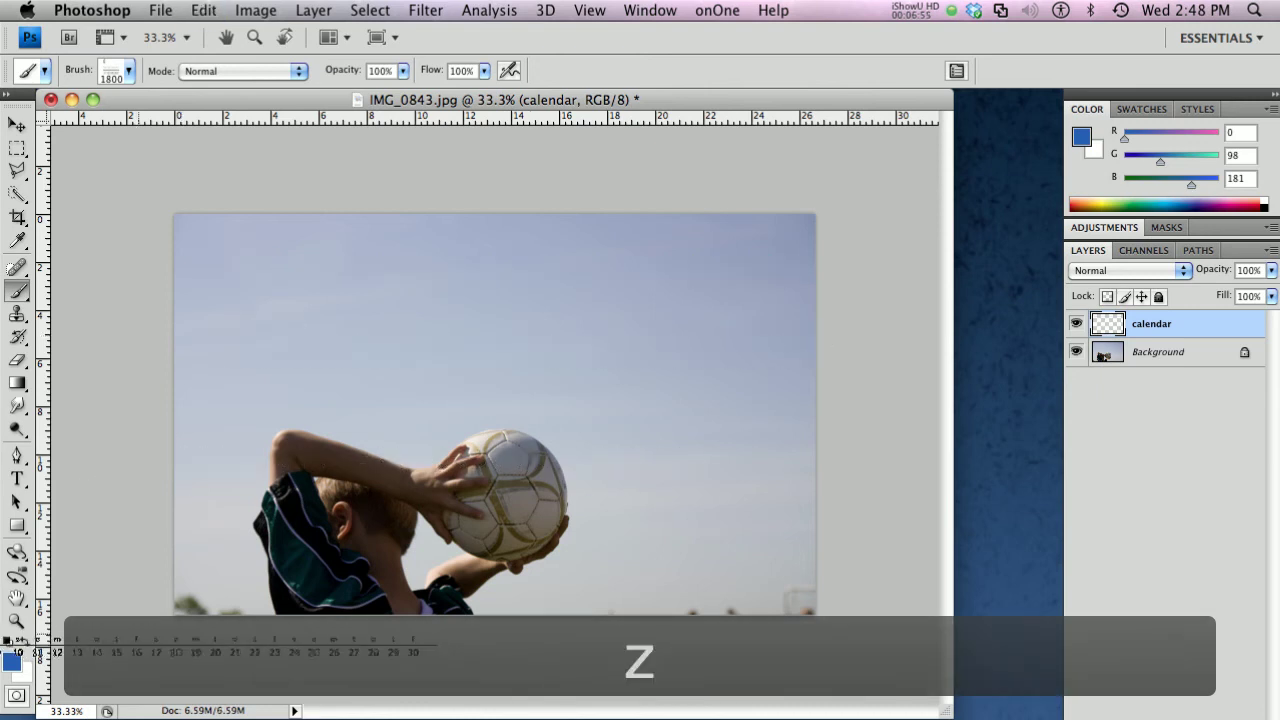
{"action": "left_click", "coordinate": [12, 661]}
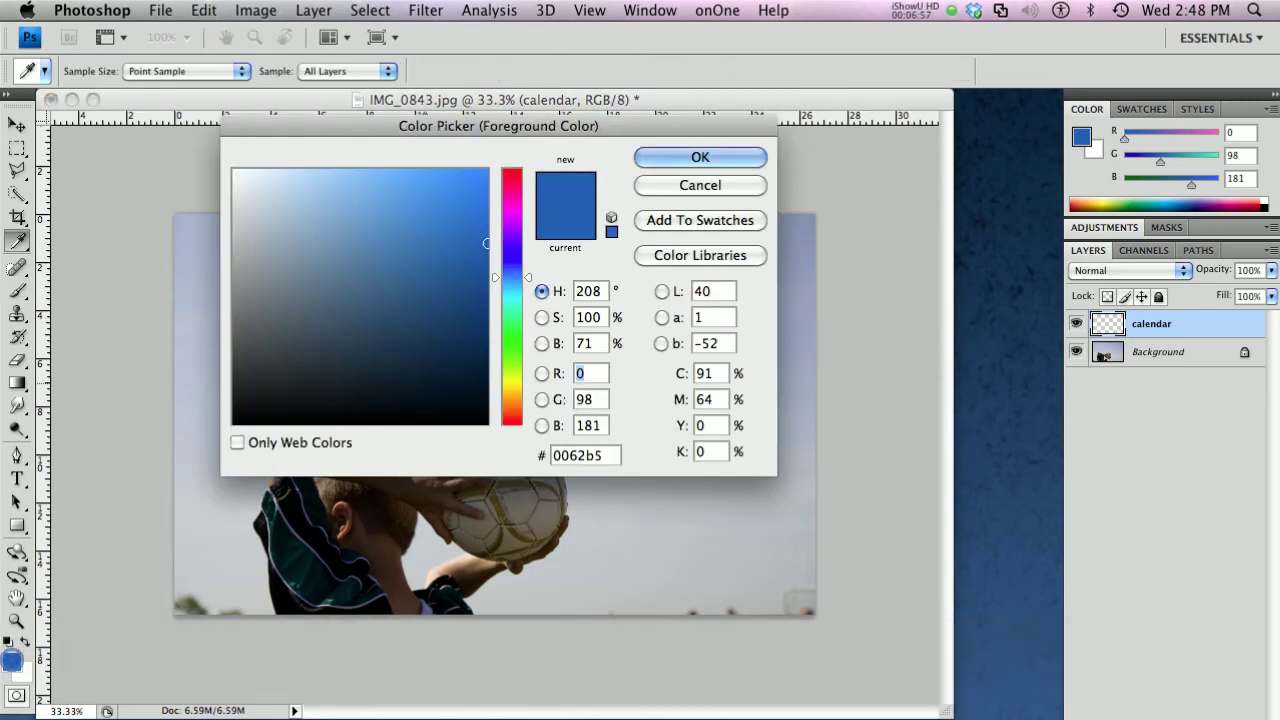
{"action": "left_click", "coordinate": [487, 255]}
{"action": "left_click_drag", "start_coordinate": [483, 240], "coordinate": [487, 299]}
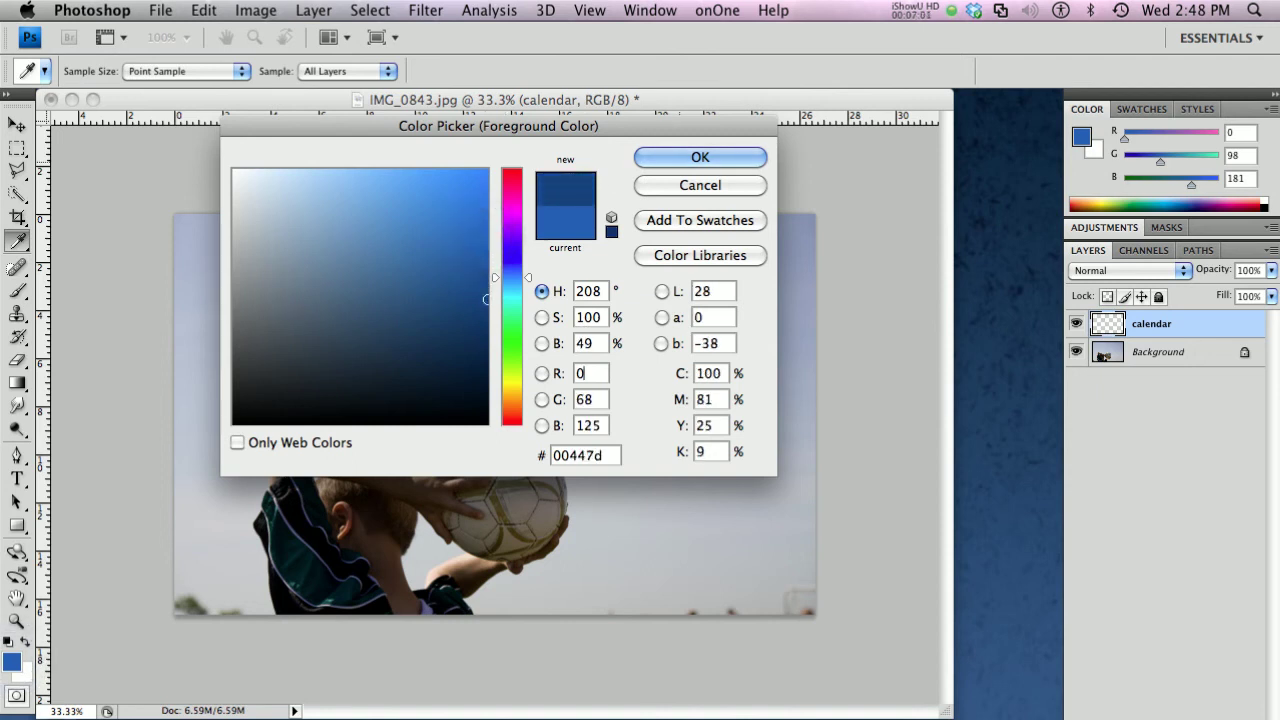
{"action": "left_click", "coordinate": [700, 157]}
{"action": "key", "text": "b"}
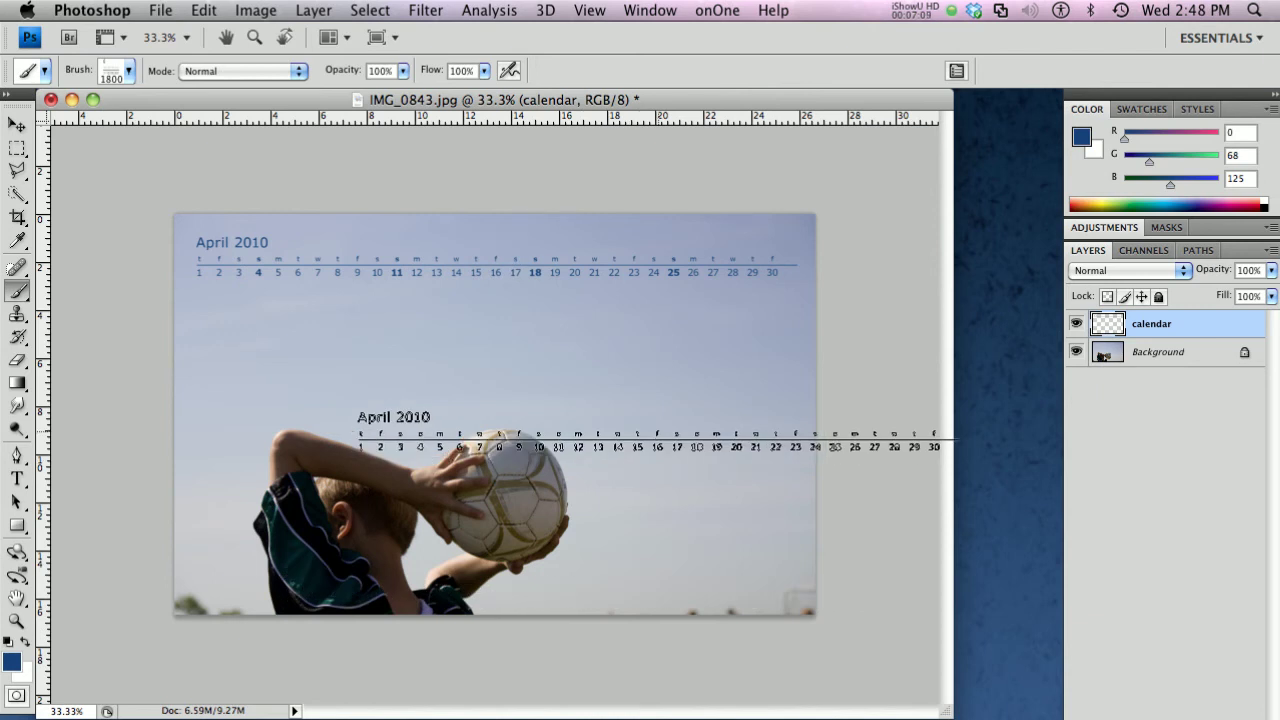
Set the calendar layer's blend mode to Multiply, checking it at 100% zoom, then zoom out to 25%
{"action": "left_click", "coordinate": [18, 124]}
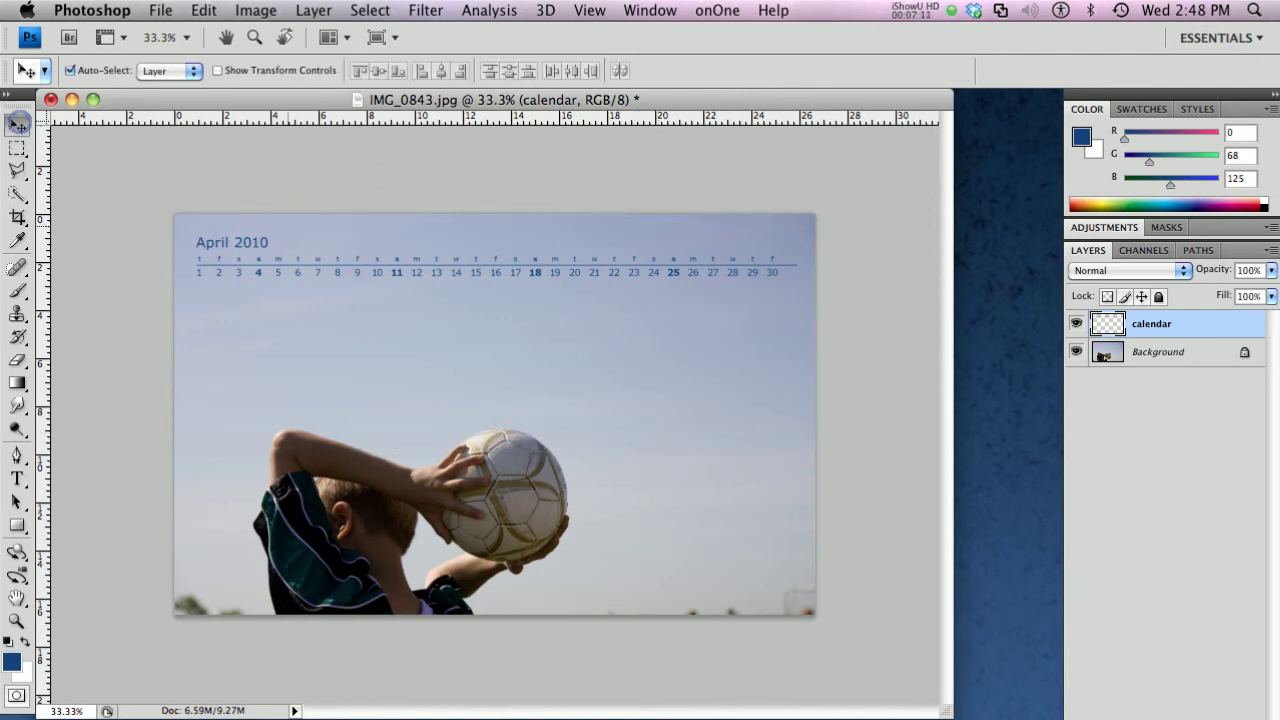
{"action": "key", "text": "super+equal"}
{"action": "key", "text": "super+equal"}
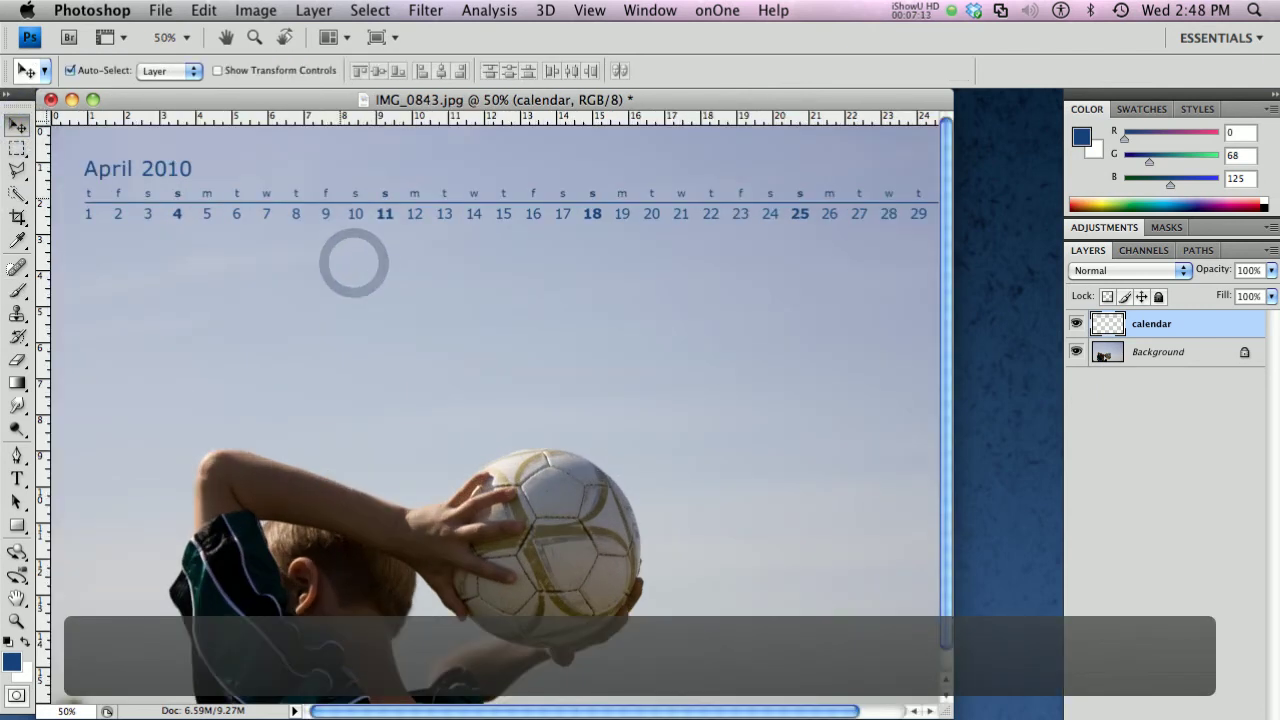
{"action": "key", "text": "super+equal"}
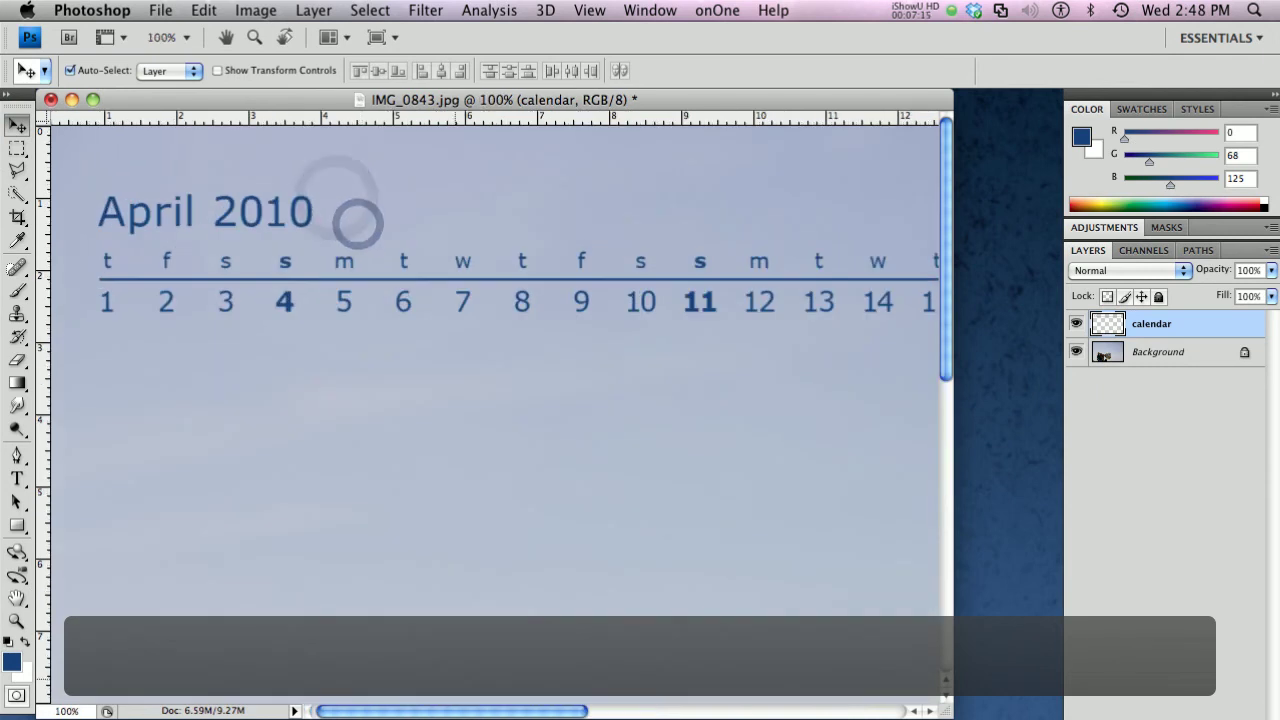
{"action": "left_click_drag", "start_coordinate": [486, 710], "coordinate": [480, 710]}
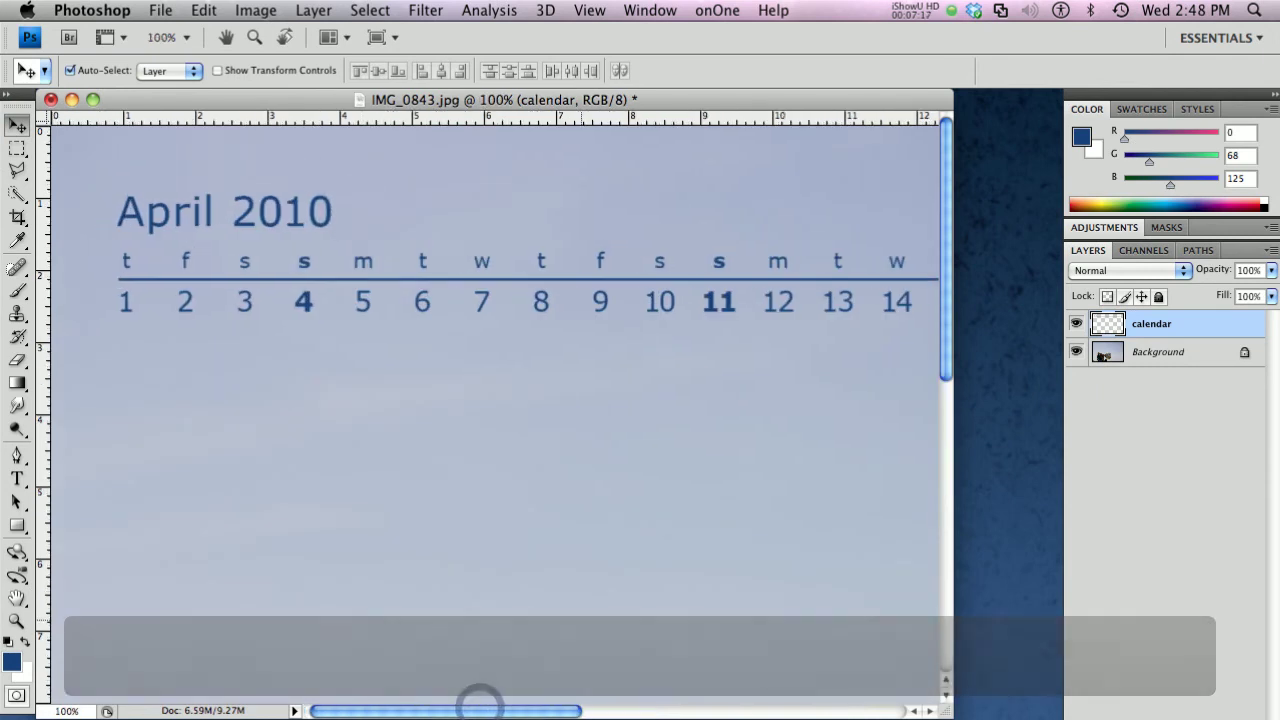
{"action": "left_click", "coordinate": [1108, 271]}
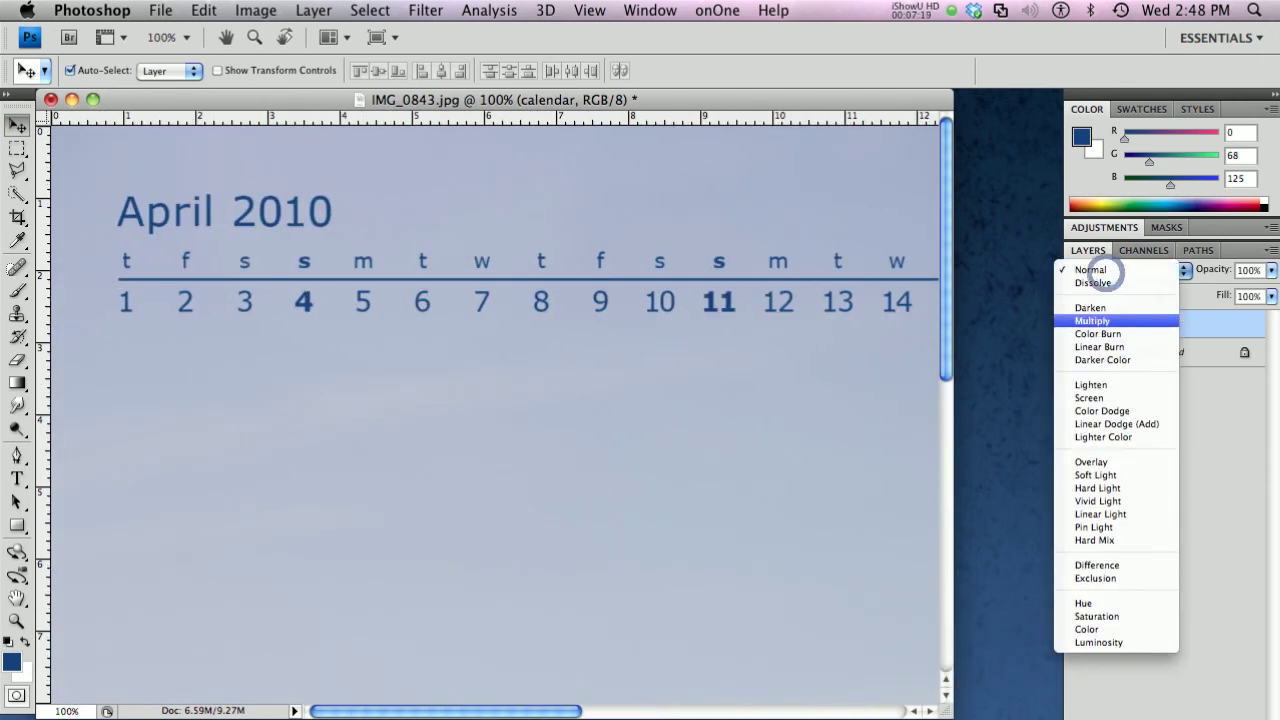
{"action": "left_click", "coordinate": [1092, 321]}
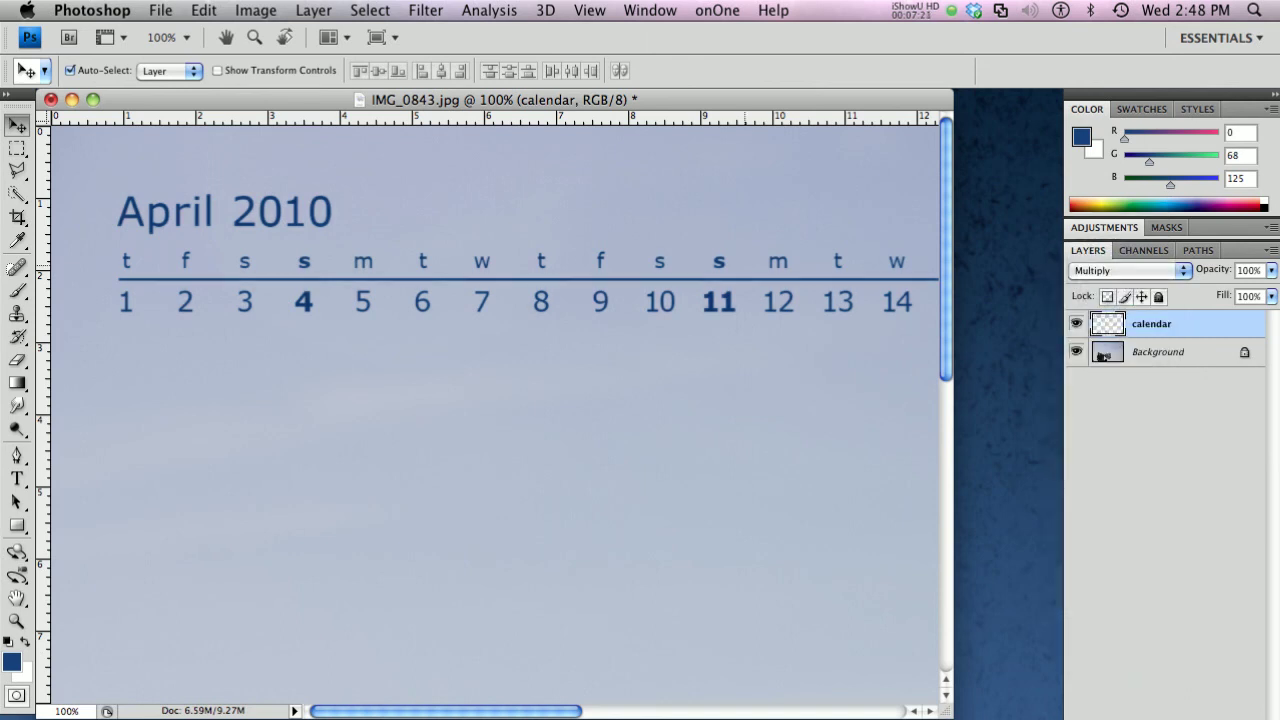
{"action": "left_click", "coordinate": [426, 224], "text": "alt"}
{"action": "left_click", "coordinate": [443, 266], "text": "alt"}
{"action": "left_click", "coordinate": [446, 268], "text": "alt"}
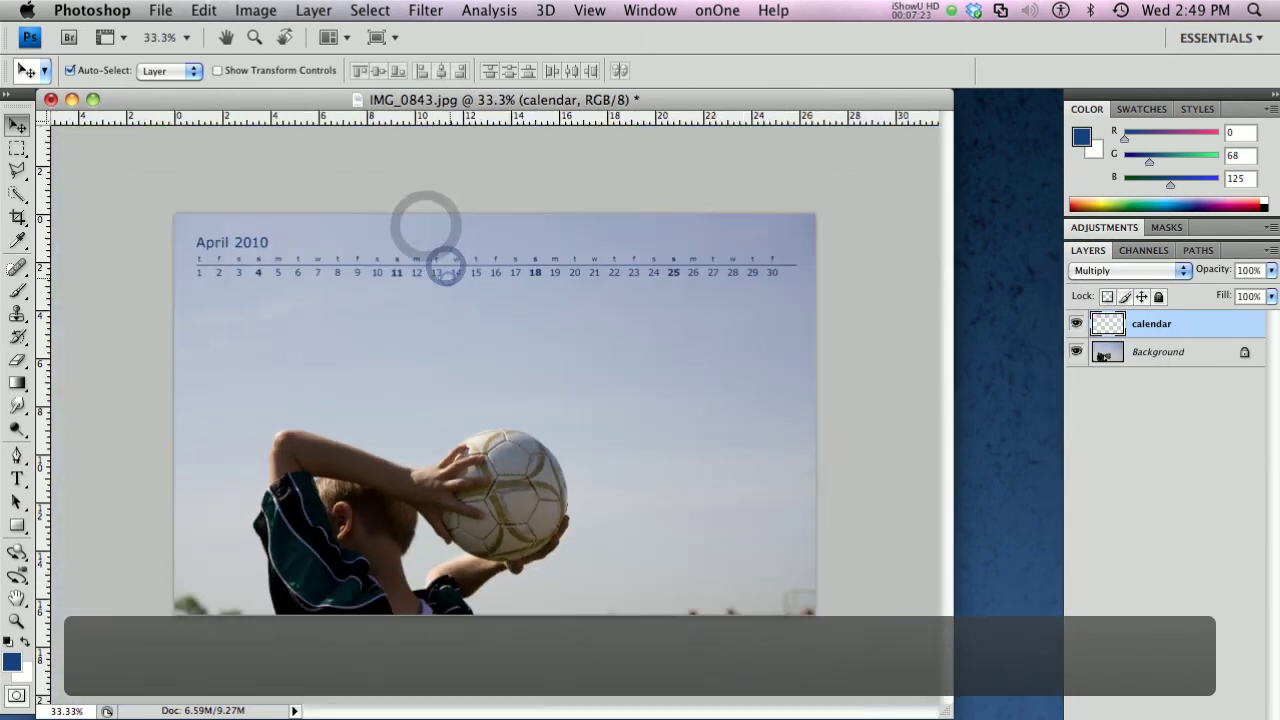
{"action": "key", "text": "super+minus"}
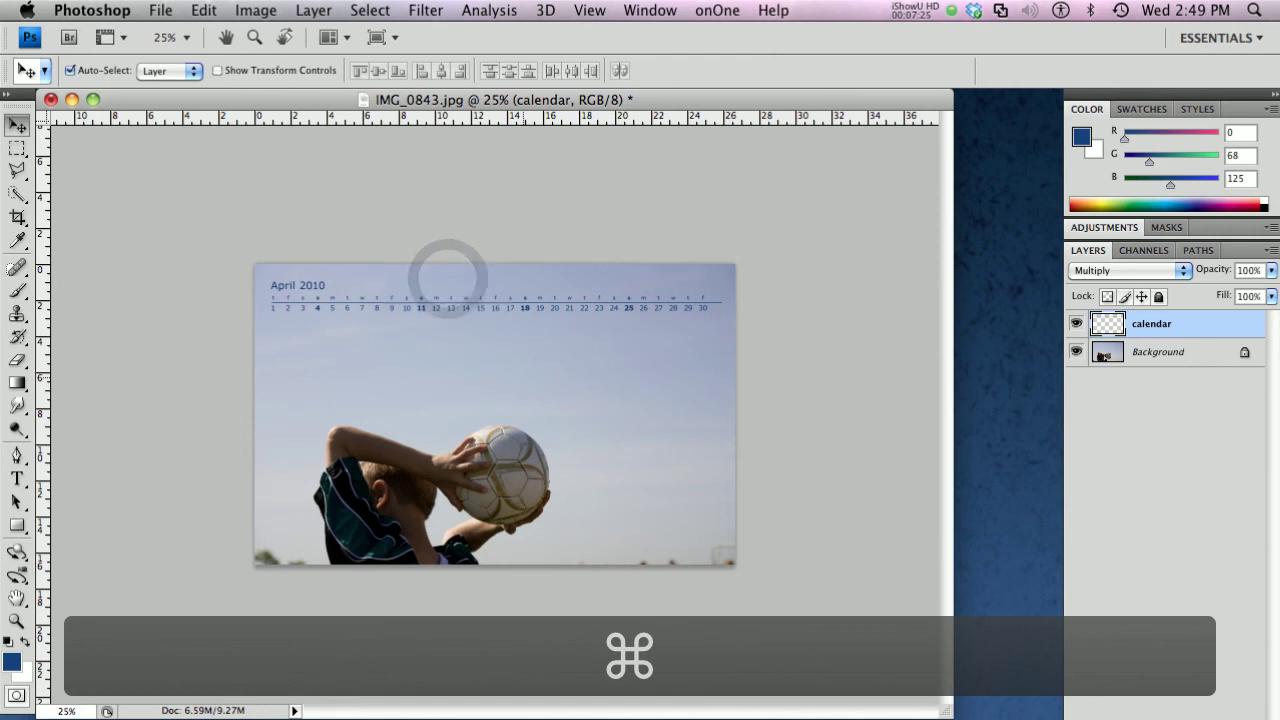